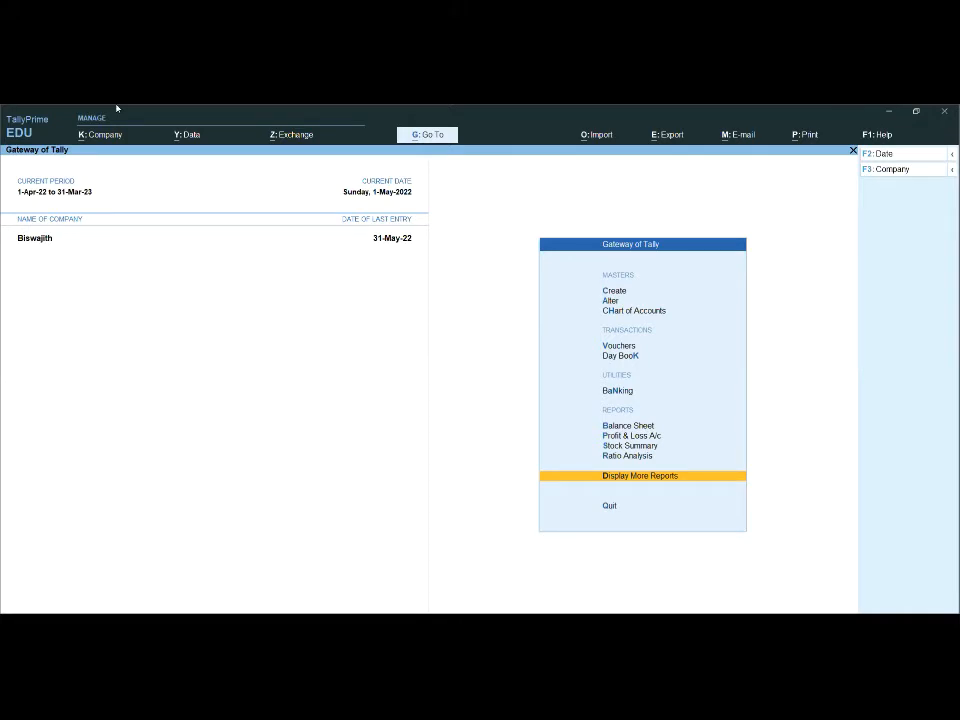
- Open the Balance Sheet report and bring up the export options for the current report
left_click(624, 426)
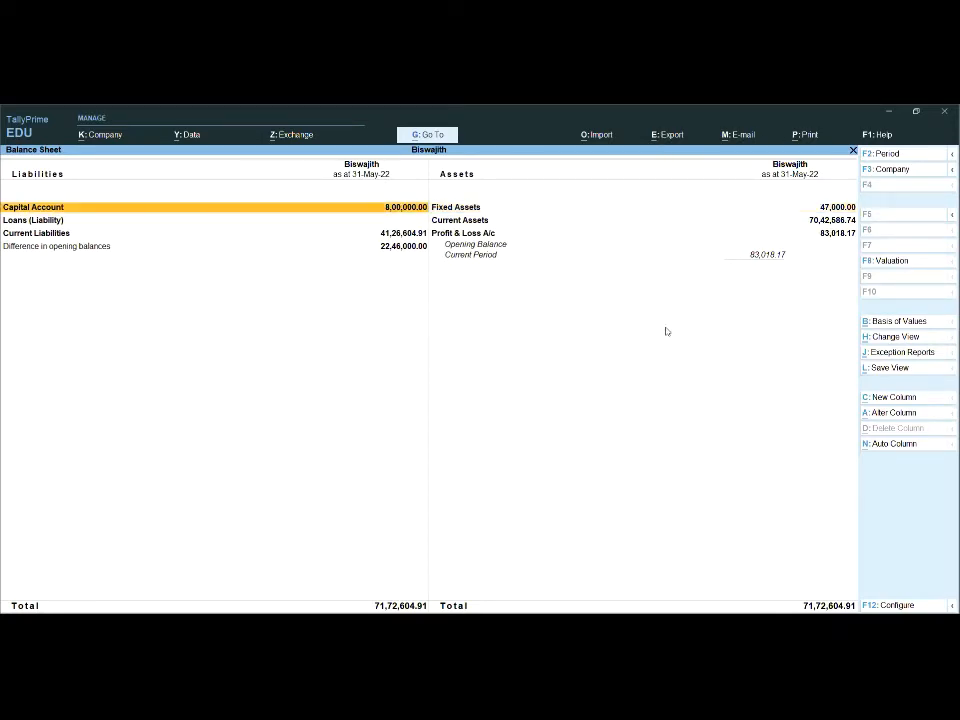
key("Right")
key("alt")
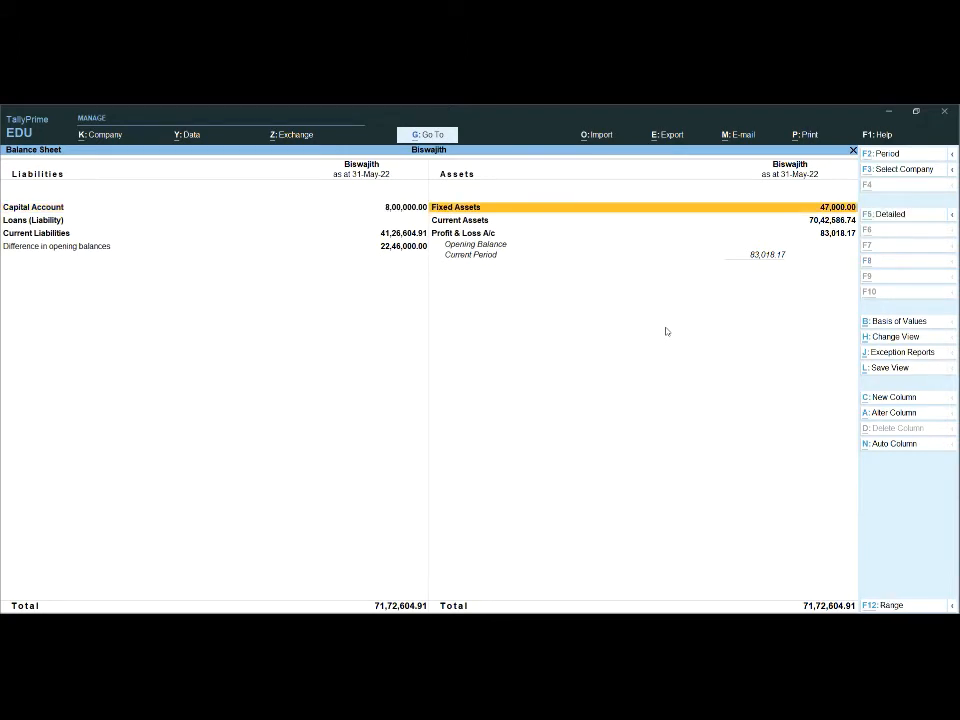
key("alt+e")
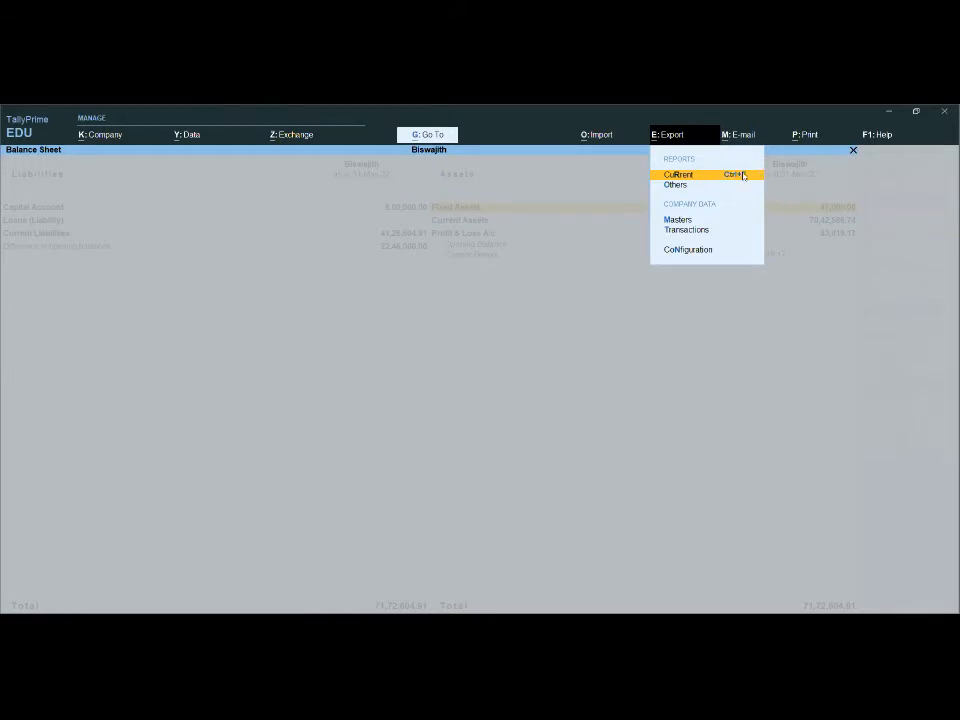
left_click(738, 176)
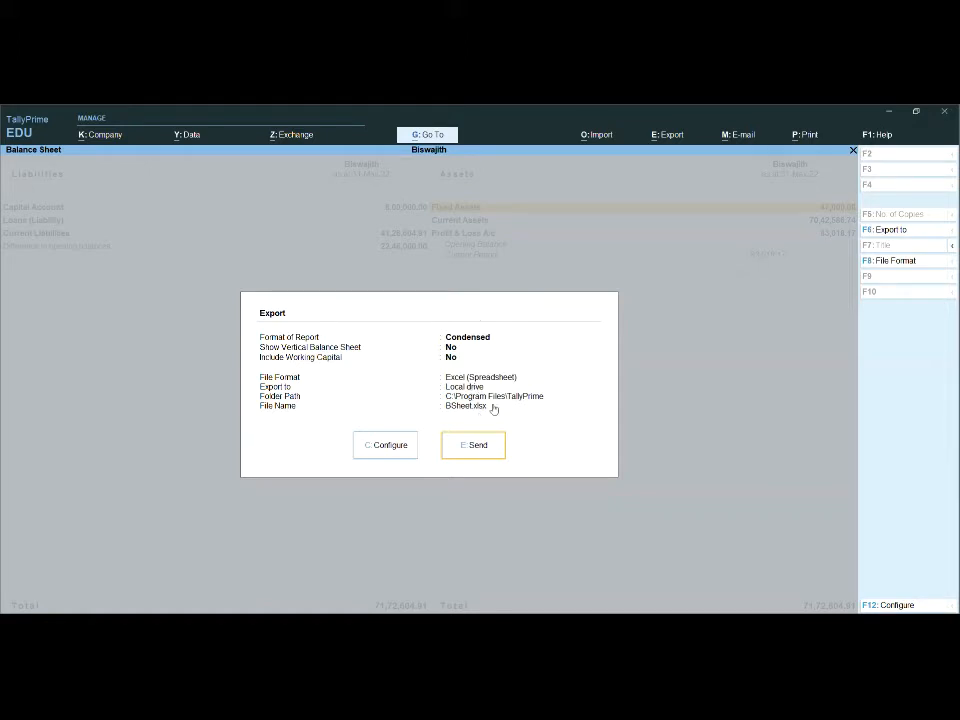
- Open the export configuration and choose Excel (Spreadsheet) as the file format
left_click(398, 446)
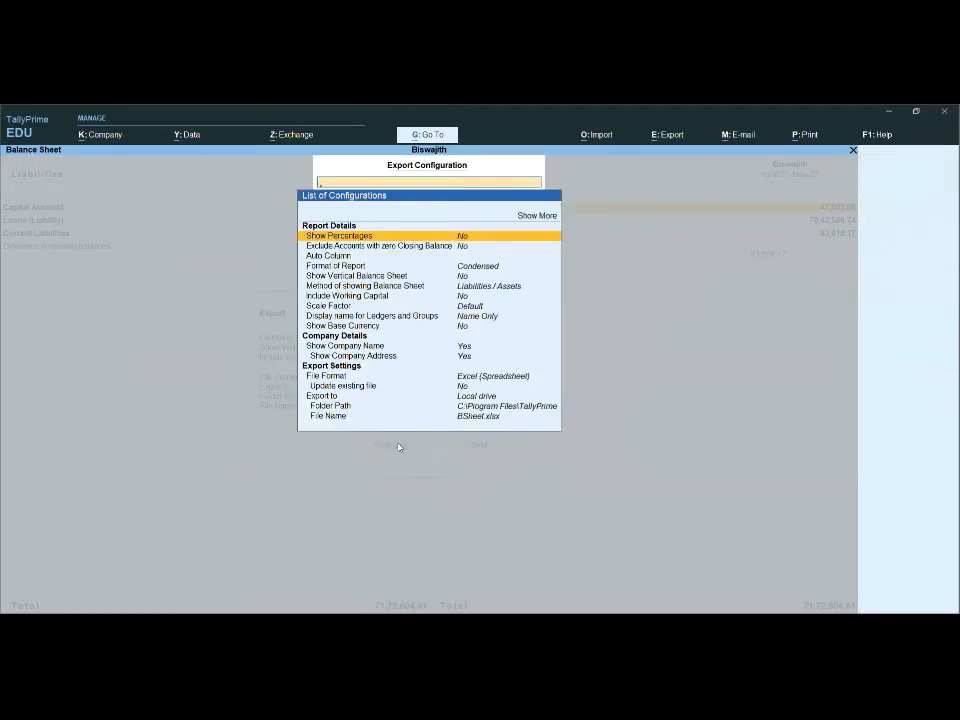
key("Down")
key("Down")
key("Down")
key("Down")
key("Down")
key("Down")
key("Down")
key("Down")
key("Down")
key("Down")
key("Down")
key("Down")
key("Down")
key("Down")
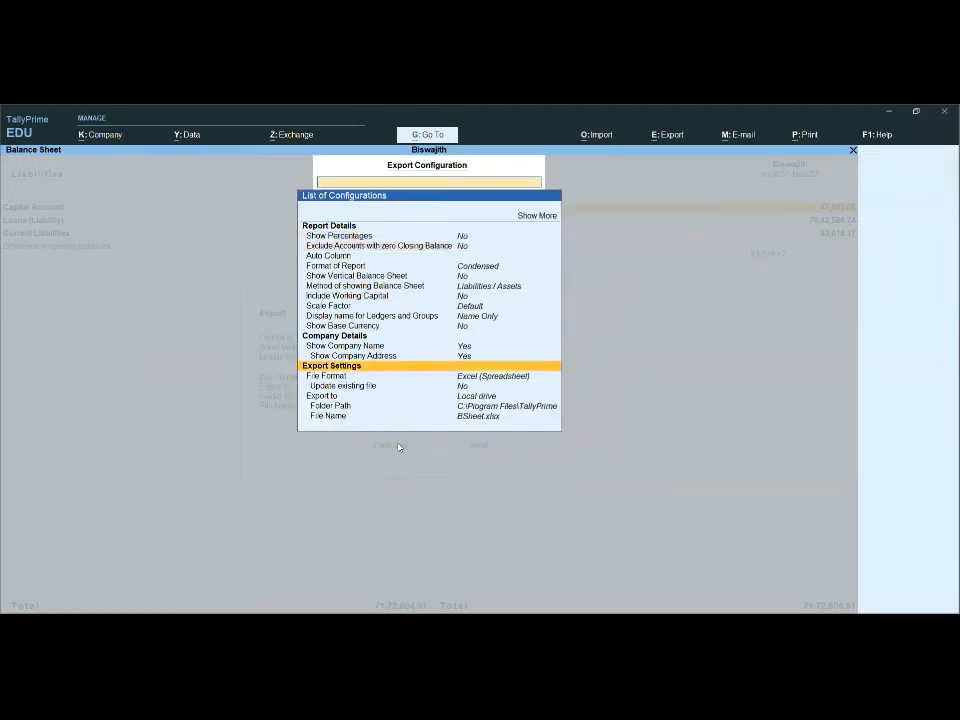
key("Return")
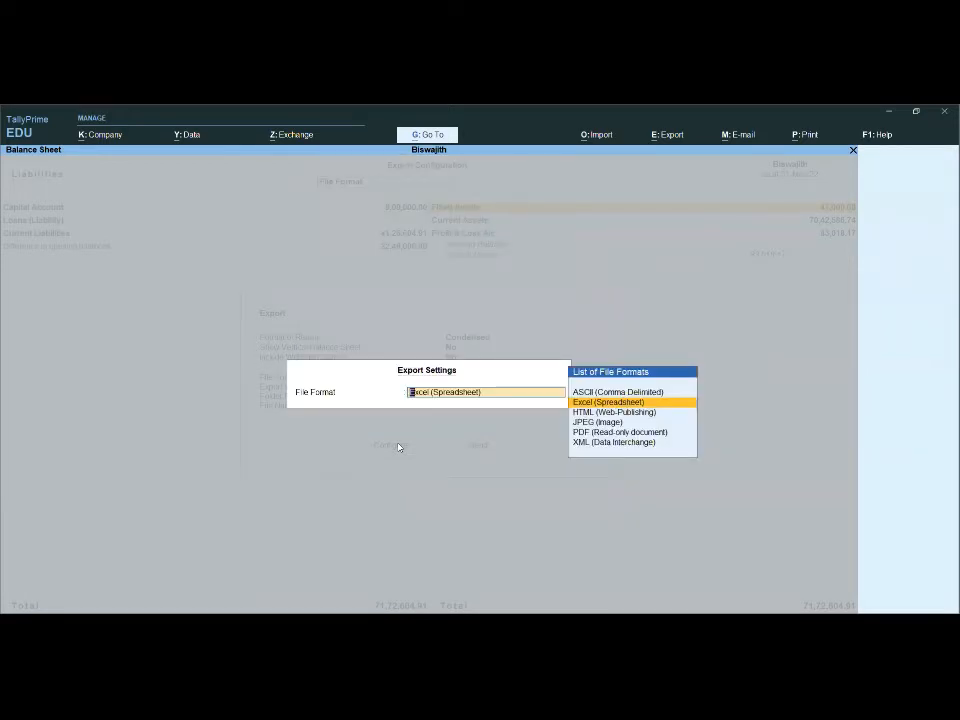
key("Down")
key("Down")
key("Down")
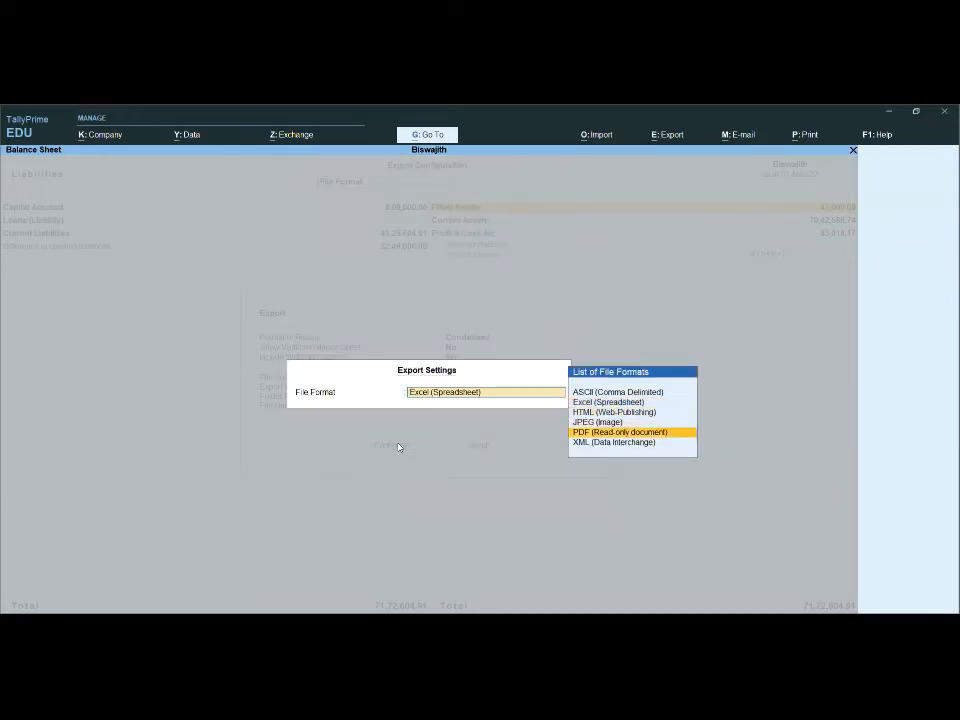
key("Down")
key("Up")
key("Up")
key("Up")
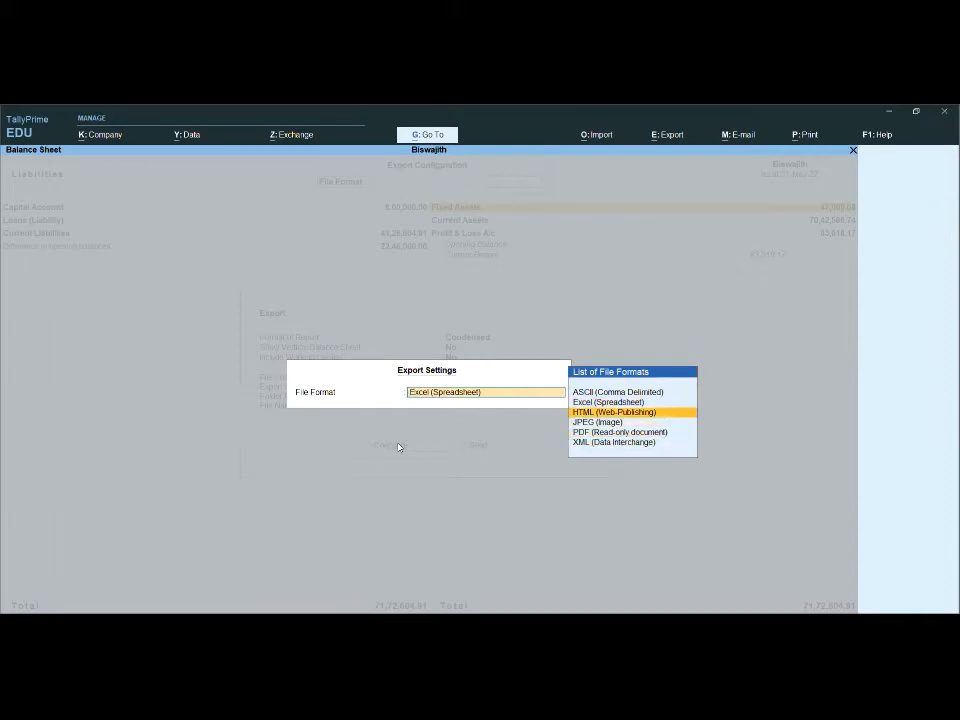
key("Up")
key("Return")
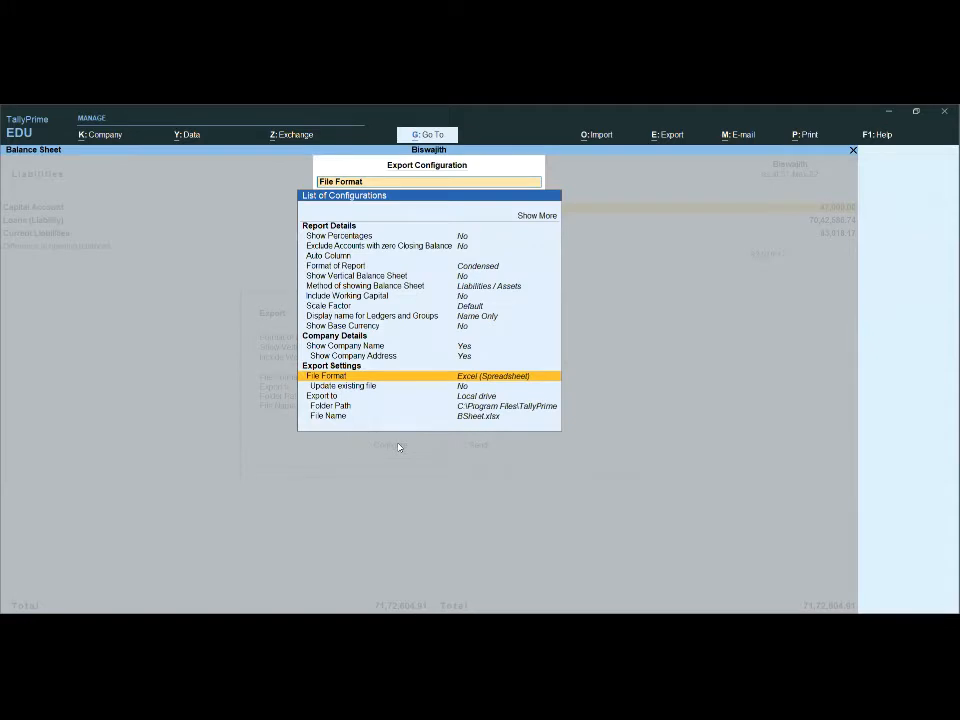
- Open the export folder path setting, choose to select from drive, and pick the C:\ drive
key("Down")
key("Down")
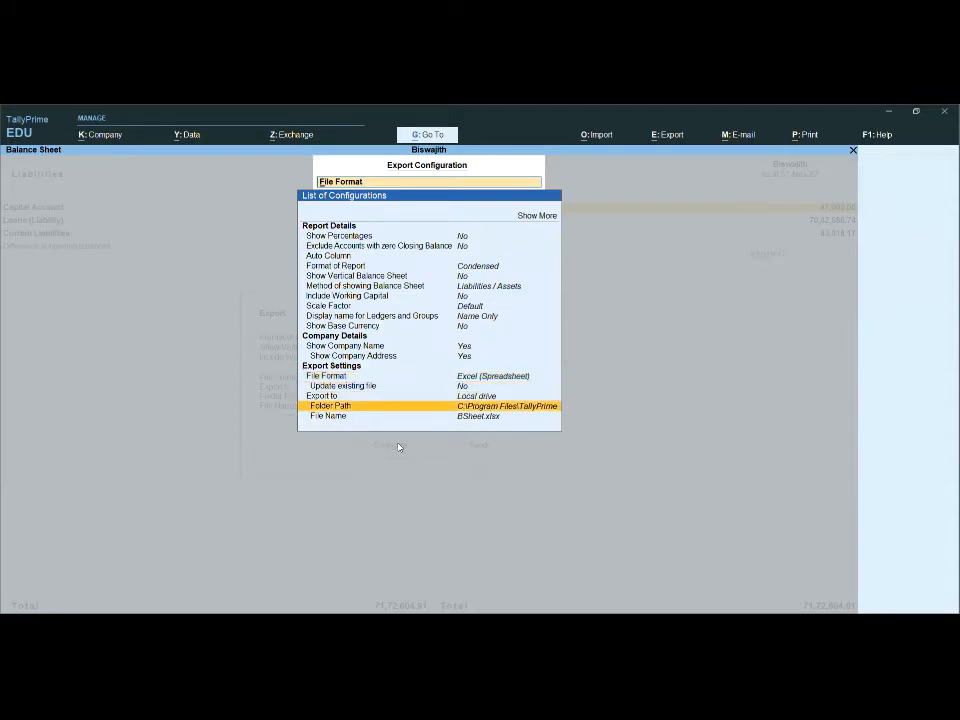
key("Return")
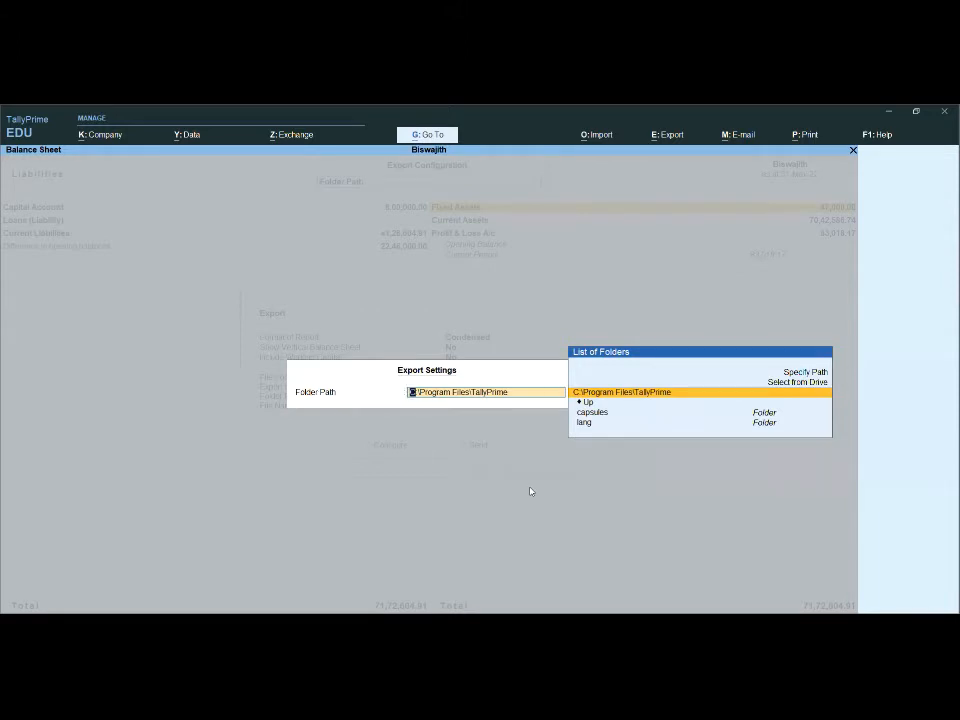
key("Up")
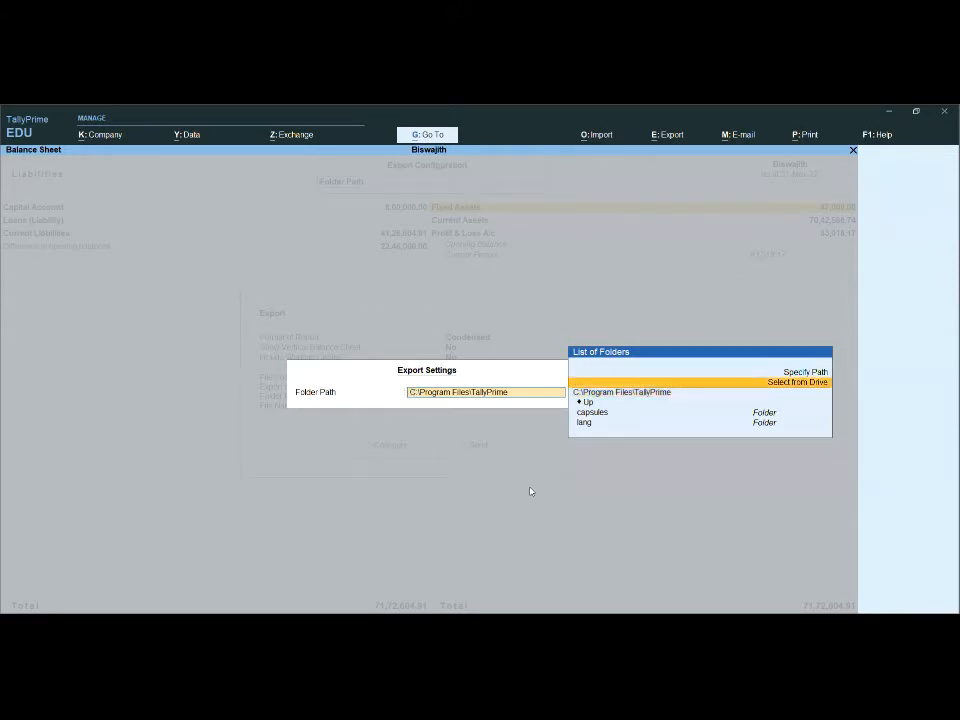
key("Return")
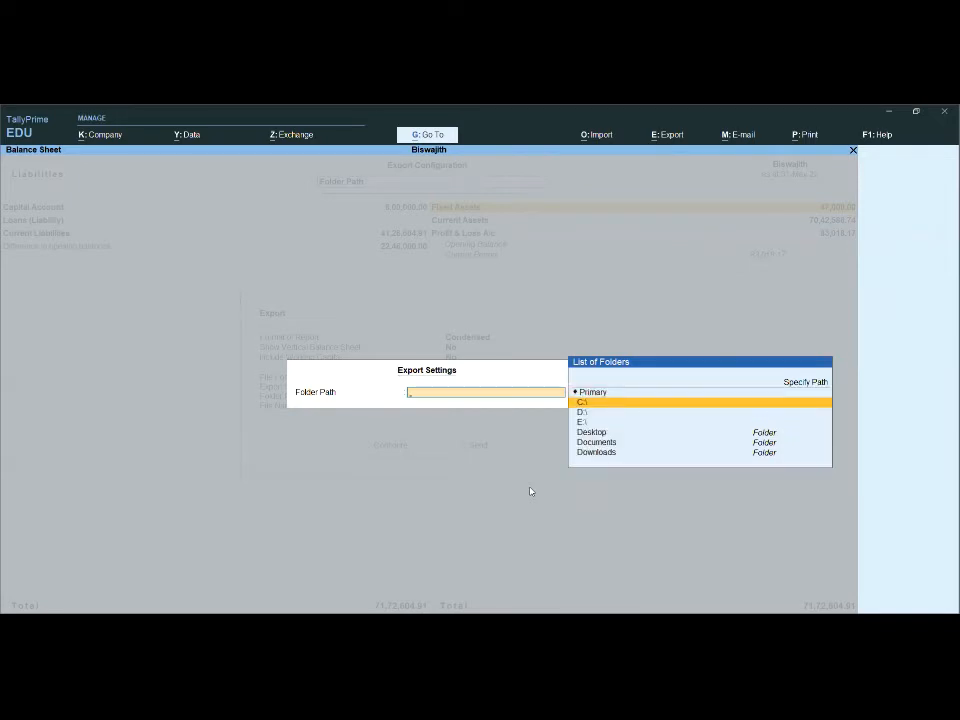
key("Down")
key("Down")
key("Down")
key("Down")
key("Down")
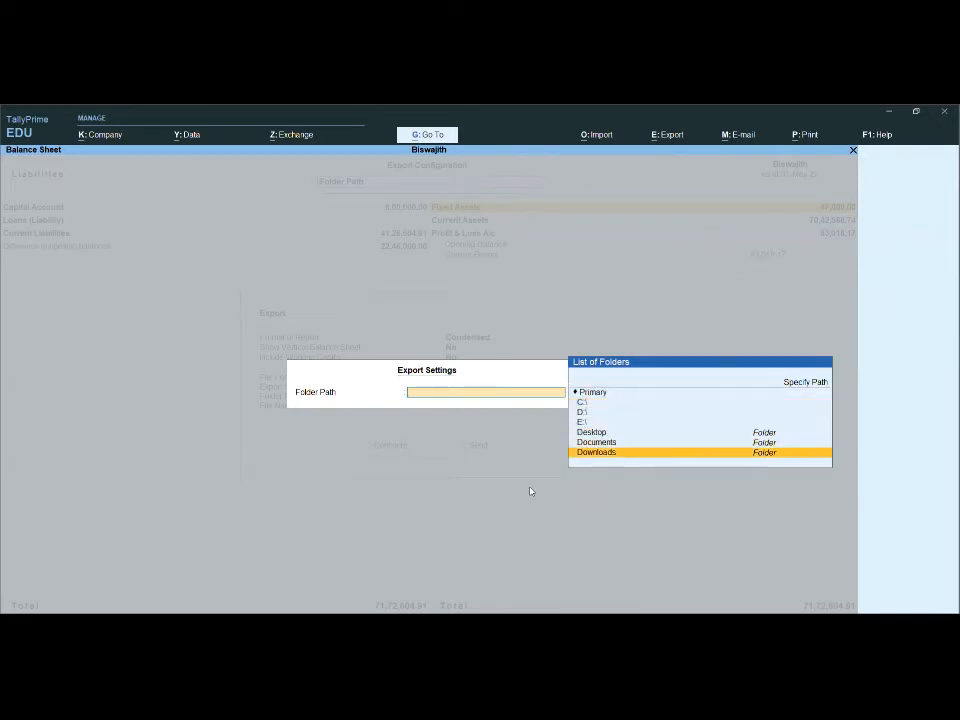
key("Up")
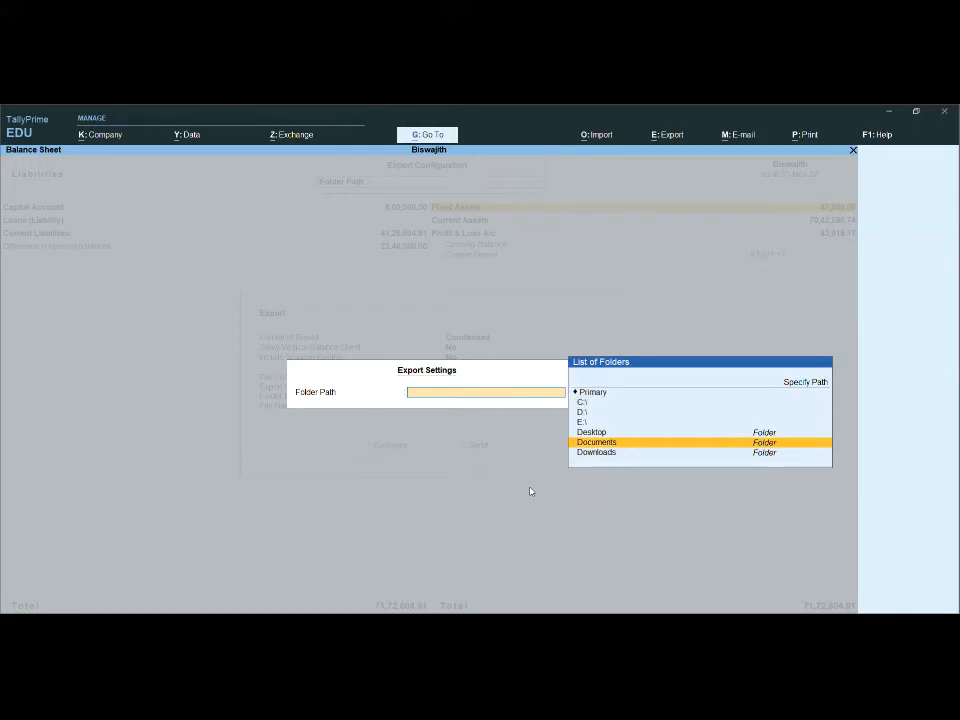
key("Up")
key("Up")
key("Up")
key("Up")
key("Up")
key("Down")
key("Return")
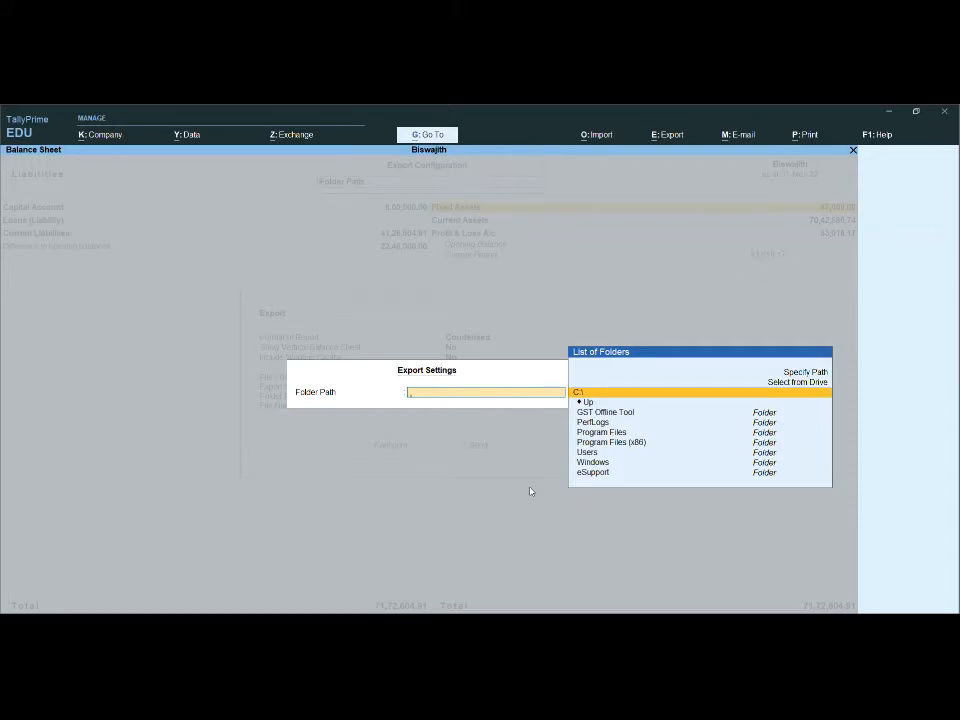
- Browse into Program Files and set the TallyPrime folder as the export folder path
key("Down")
key("Down")
key("Down")
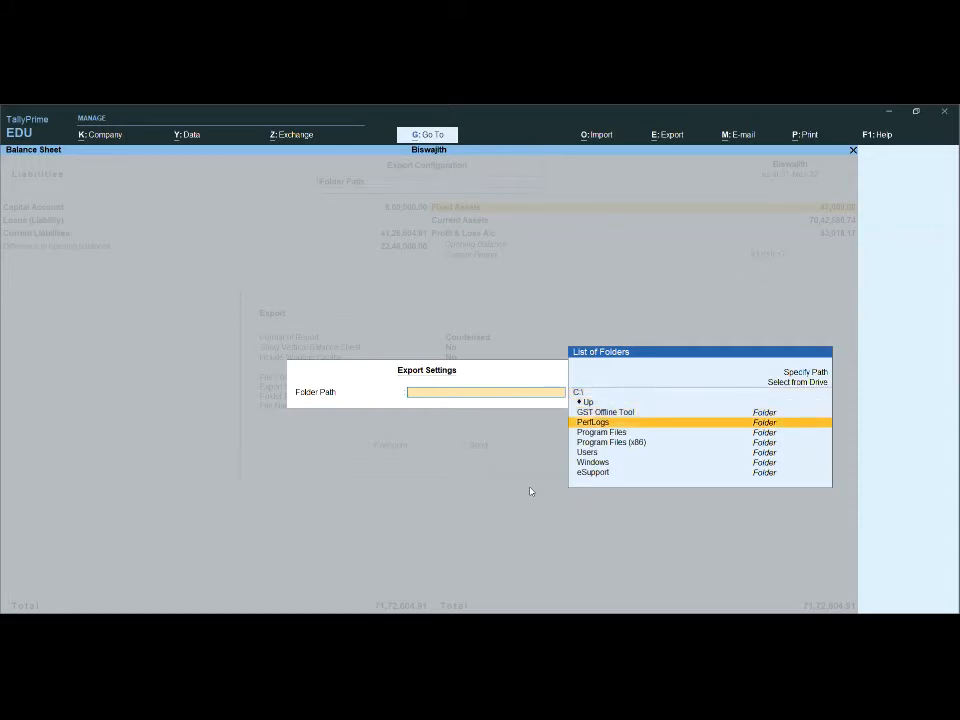
key("Down")
key("Return")
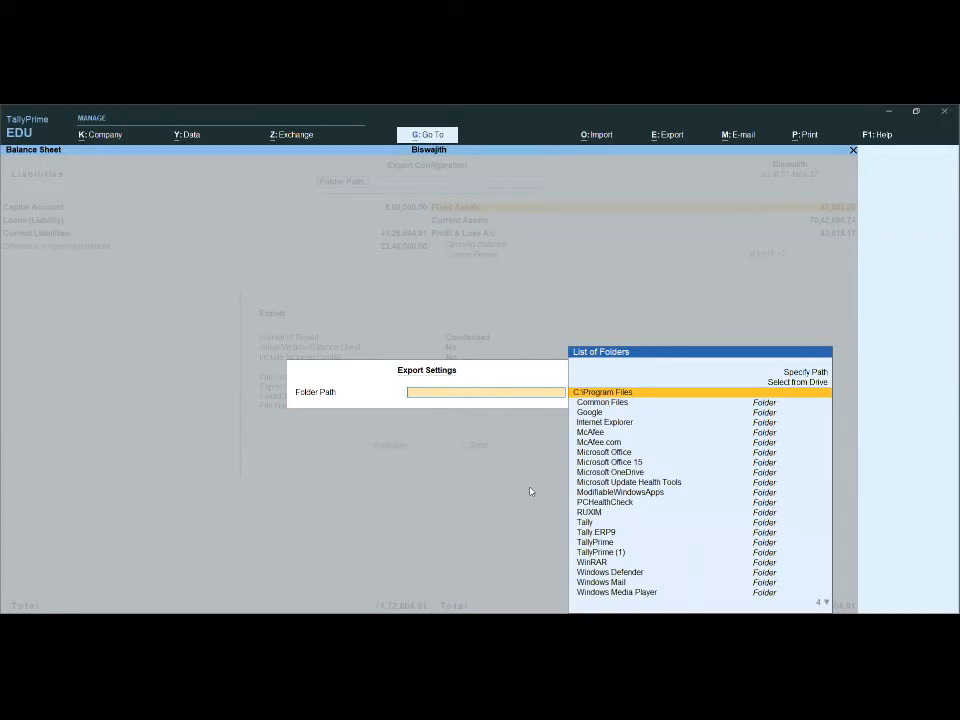
key("Down")
key("Down")
key("Down")
key("Down")
key("Down")
key("Down")
key("Down")
key("Down")
key("Down")
key("Down")
key("Down")
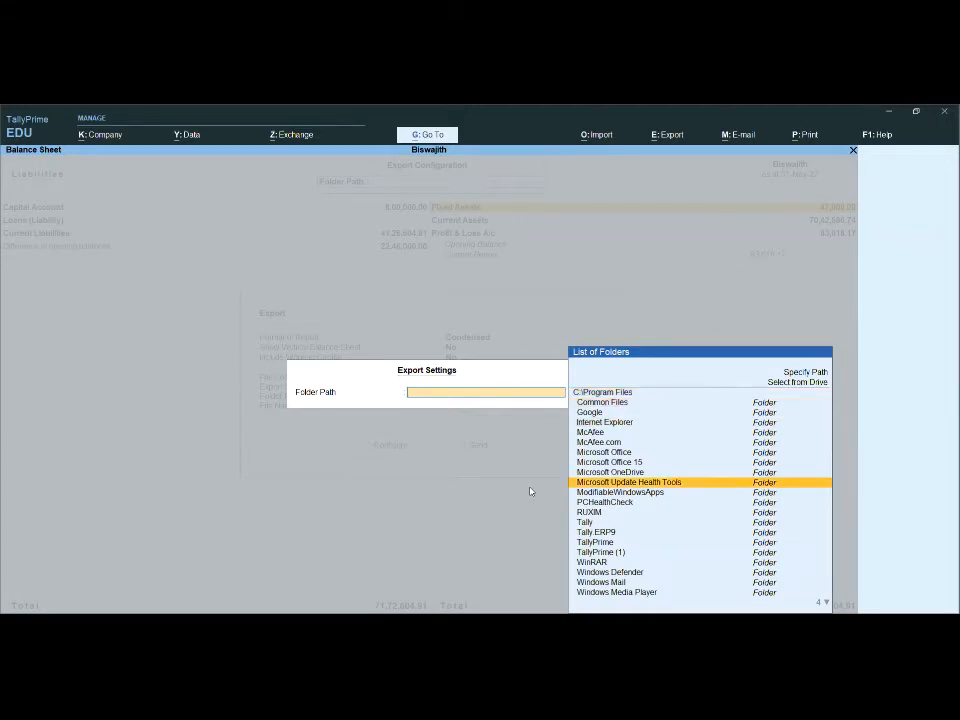
key("Down")
key("Down")
key("Down")
key("Down")
key("Down")
key("Down")
key("Down")
key("Down")
key("Down")
key("Down")
key("Down")
key("Down")
key("Down")
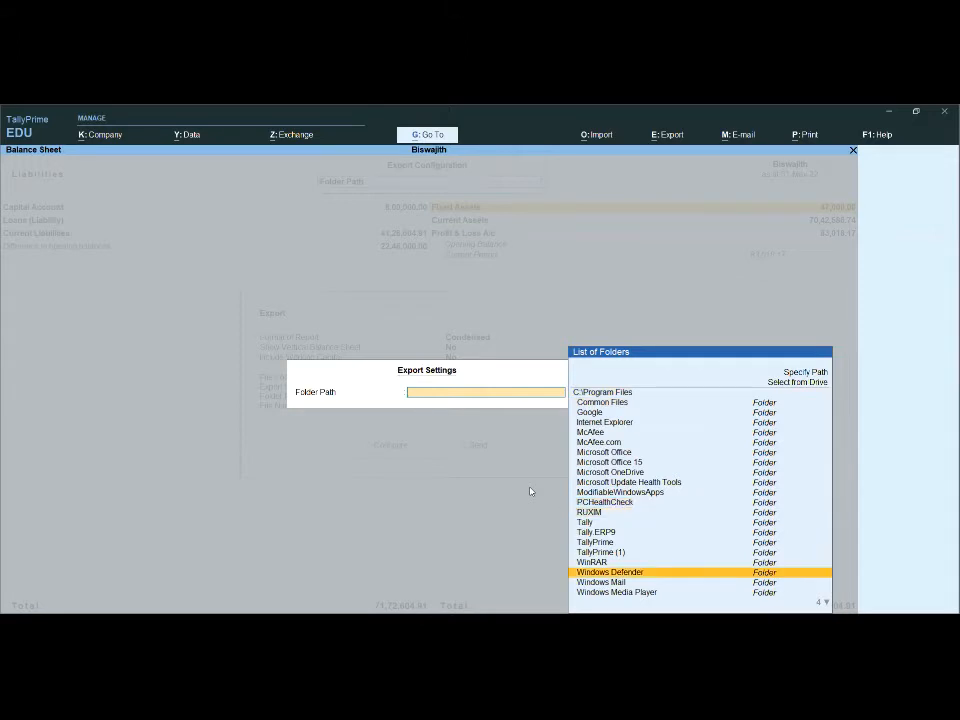
key("Up")
key("Up")
key("Up")
key("Up")
key("Up")
key("Up")
key("Up")
key("Up")
key("Up")
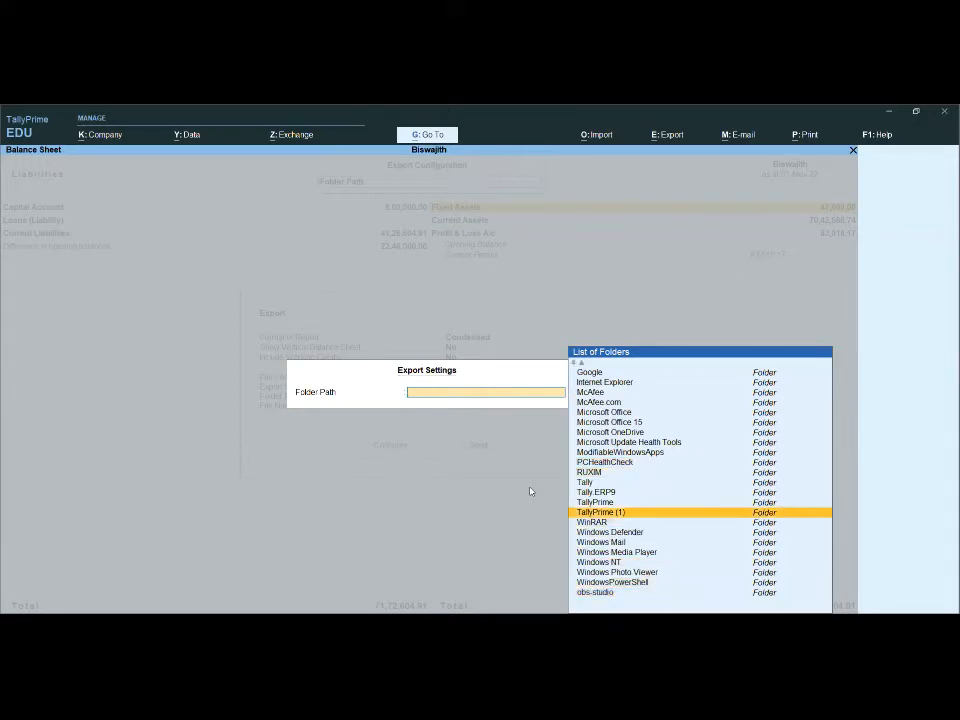
key("Return")
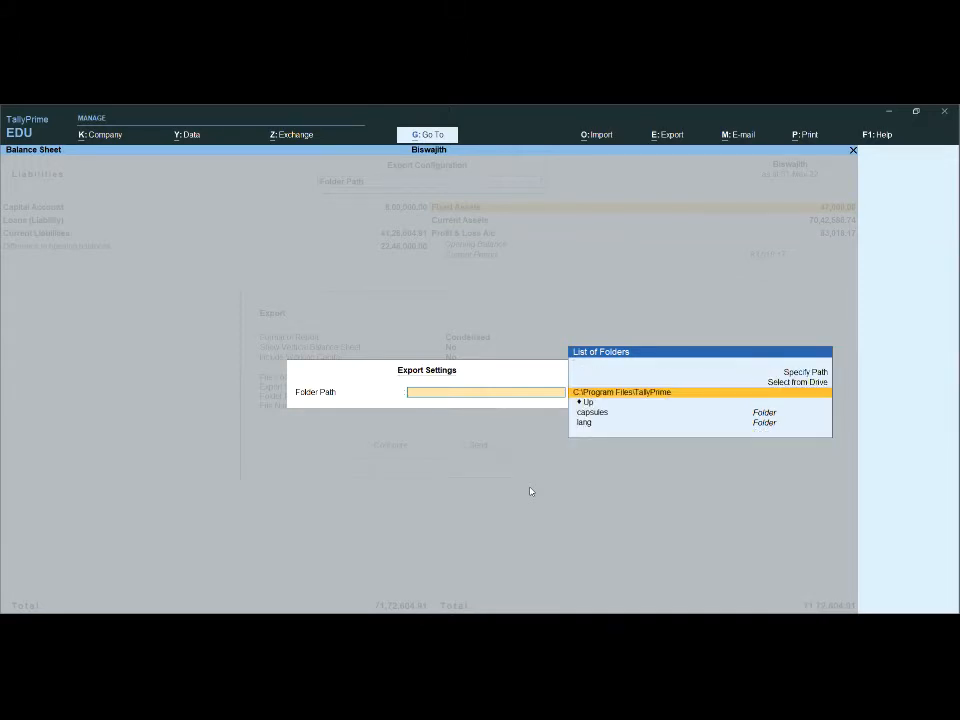
key("Return")
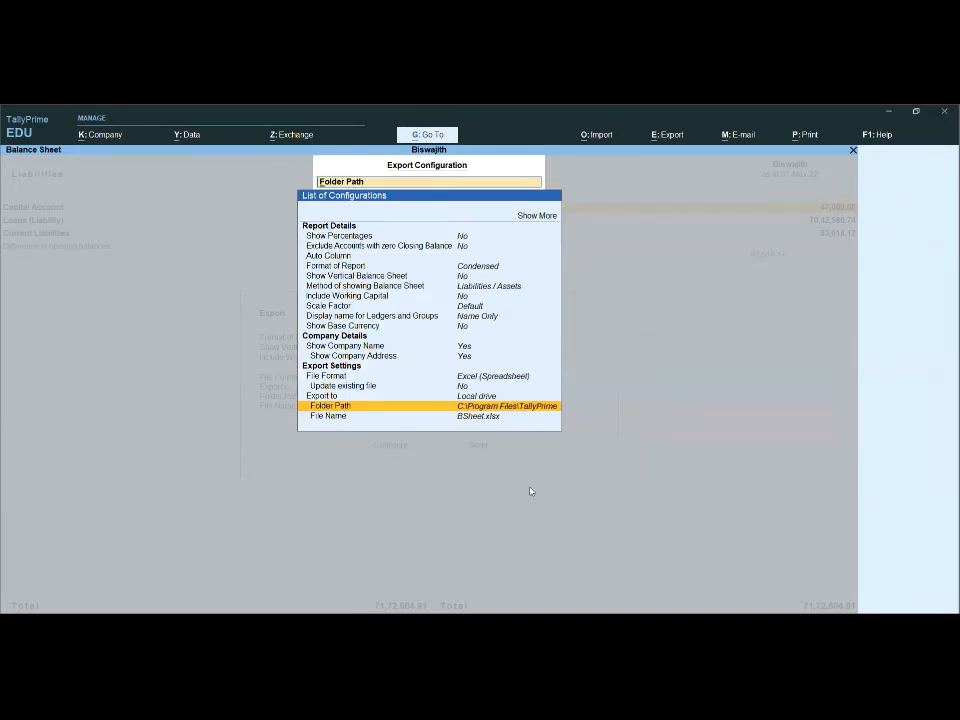
key("Return")
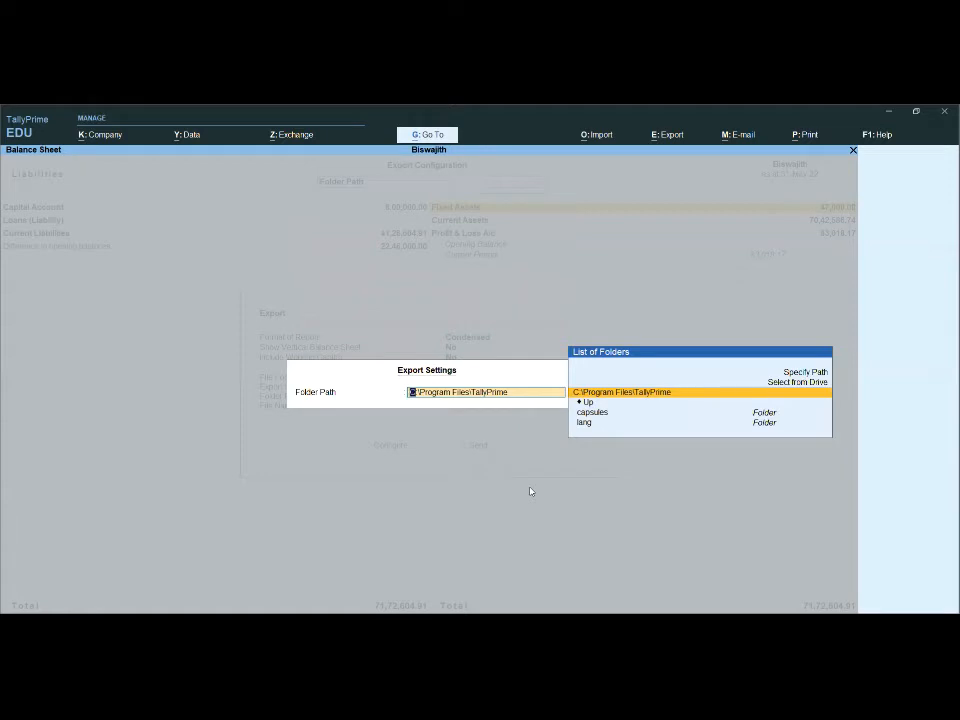
key("Up")
key("Up")
key("Return")
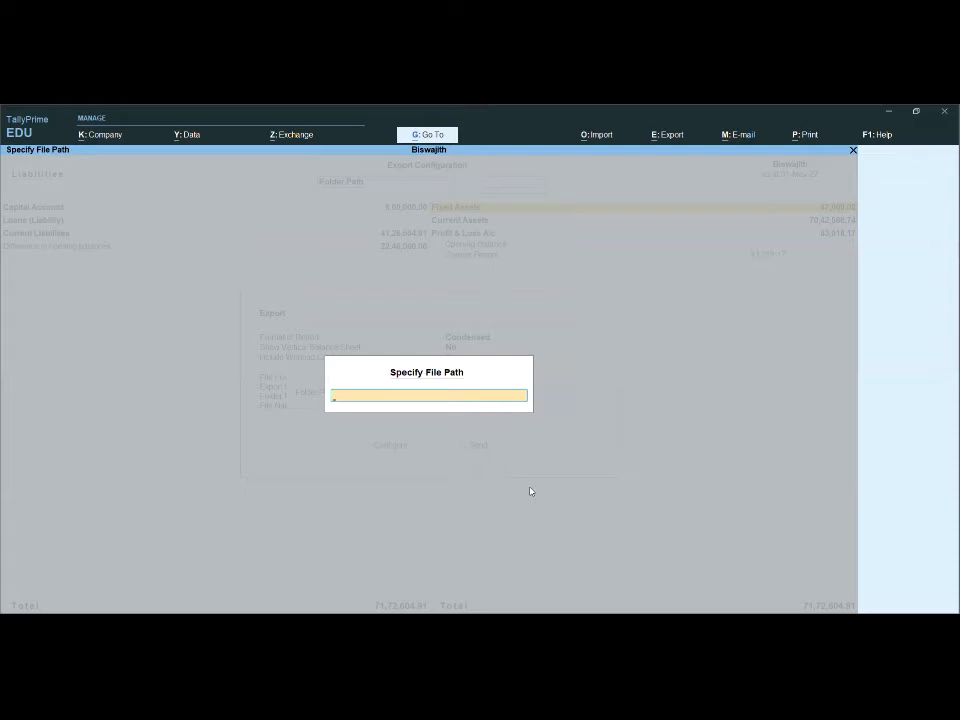
key("Escape")
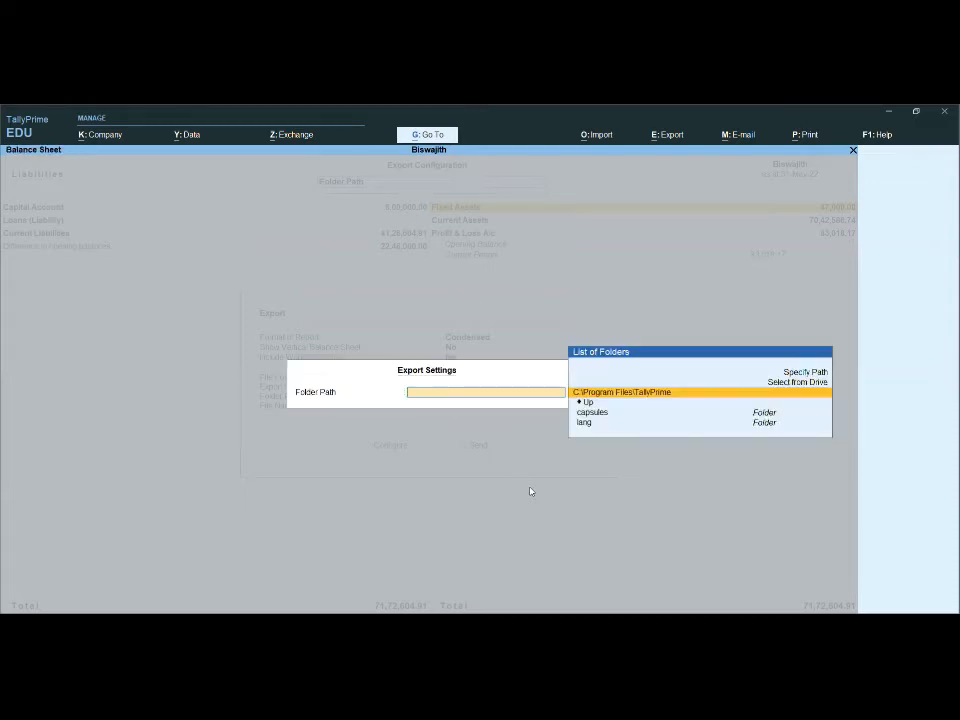
key("Return")
key("Return")
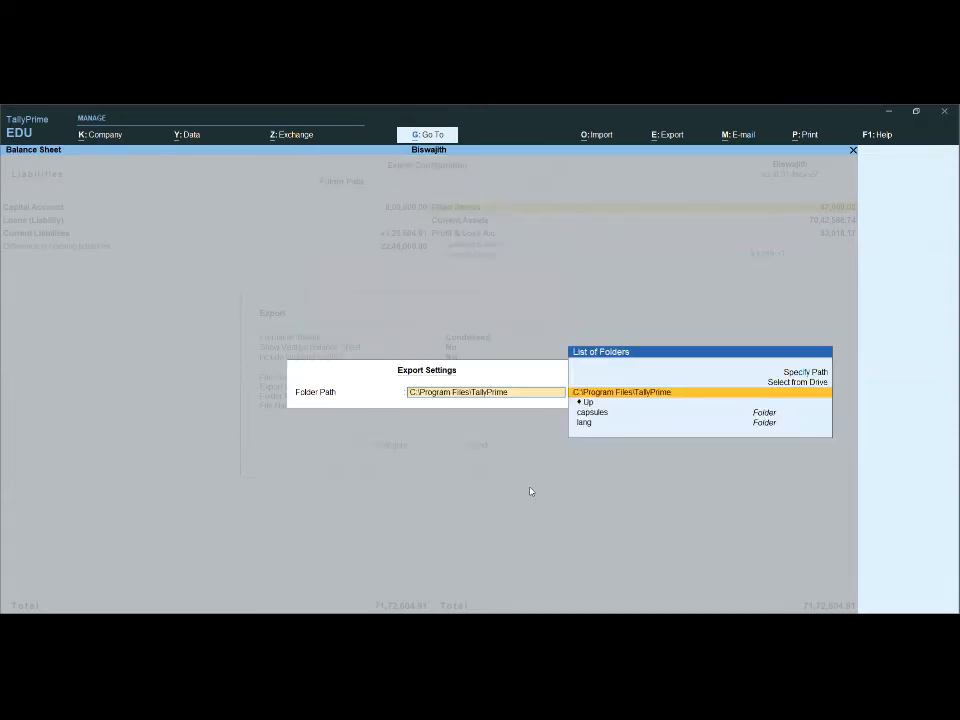
key("Return")
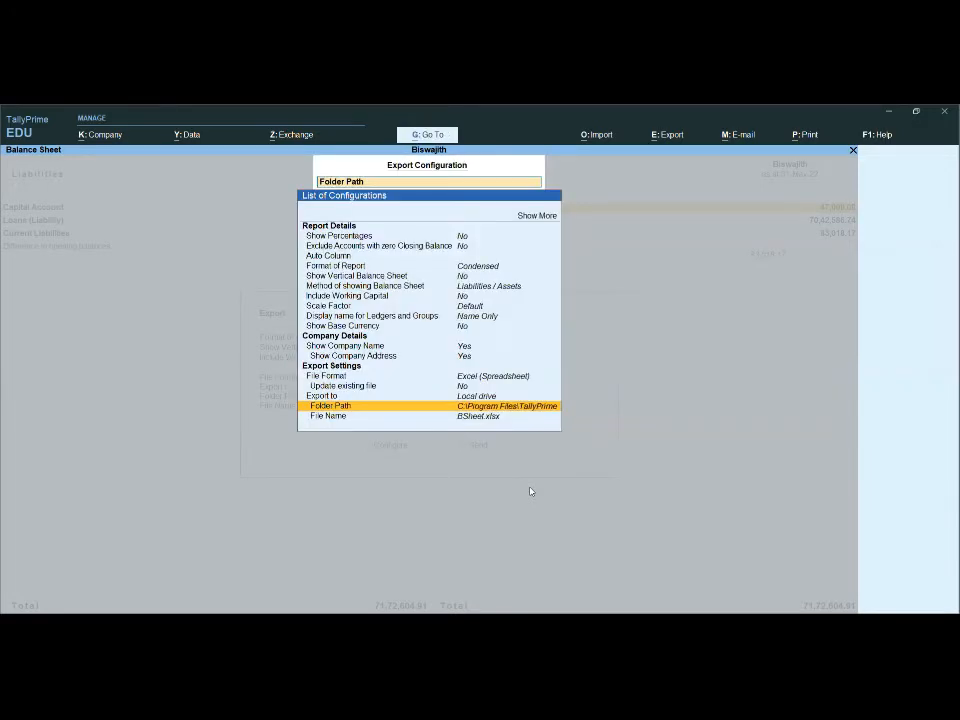
- Close the export configuration and export the balance sheet, overwriting the existing BSheet.xlsx
key("Escape")
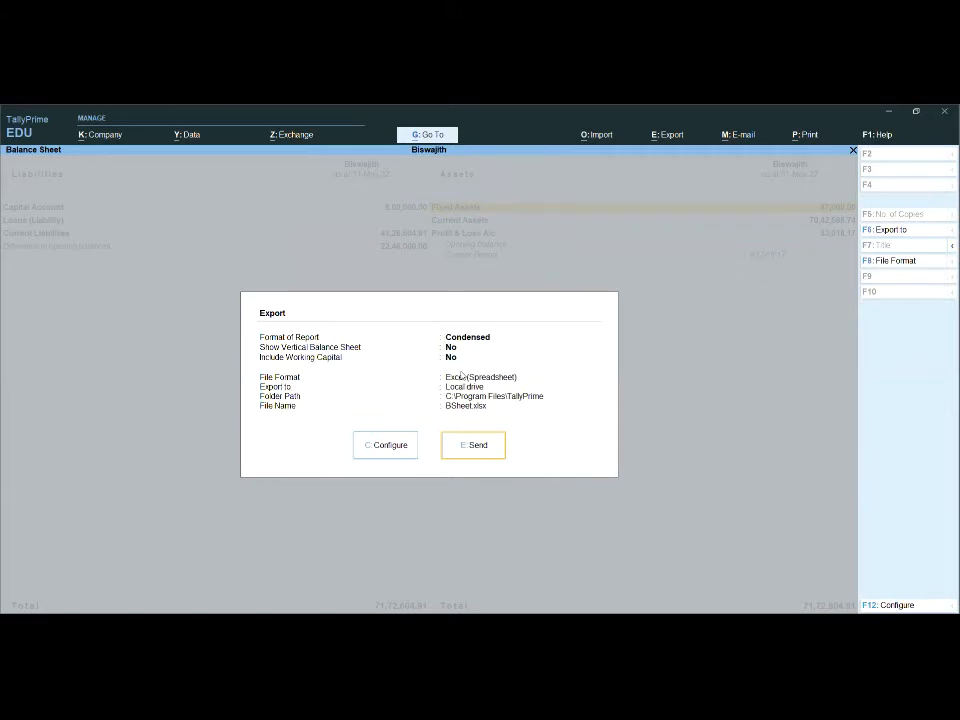
left_click(490, 448)
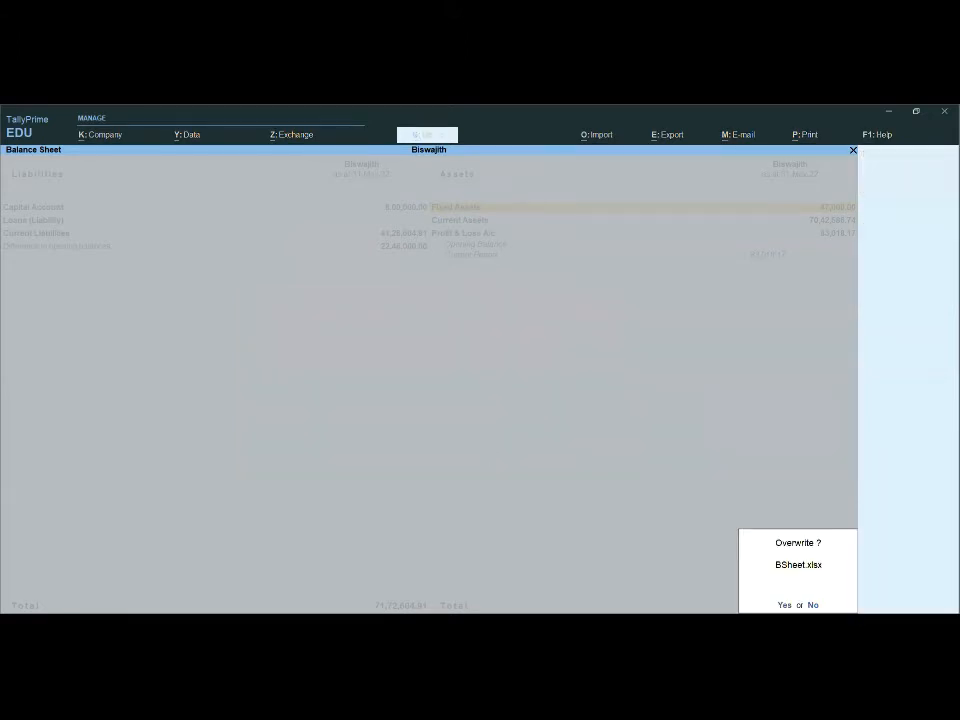
key("y")
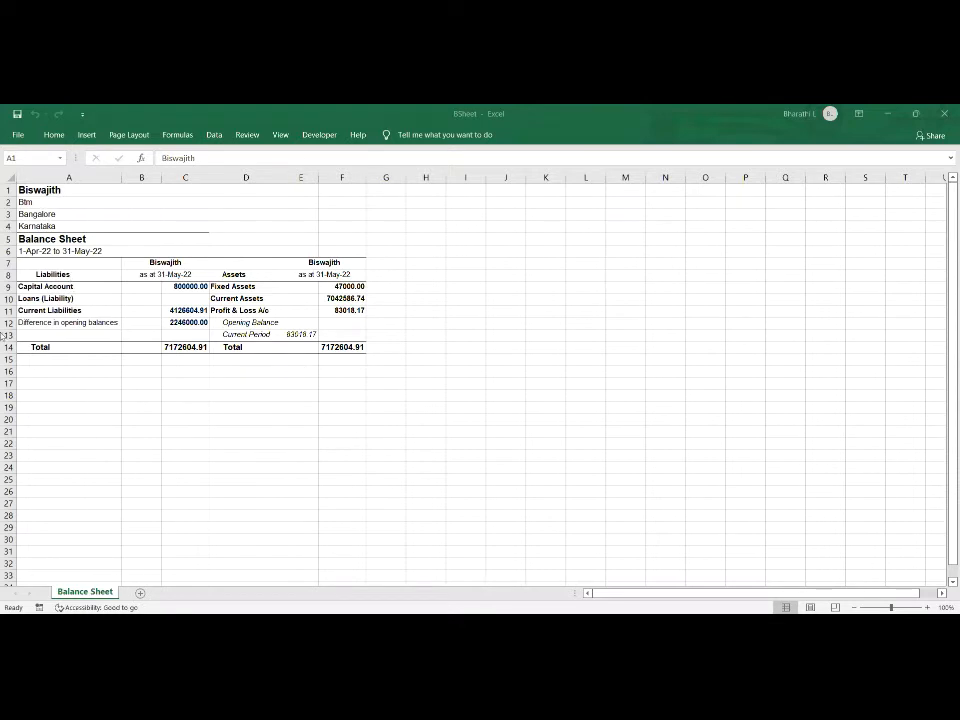
- In the exported Excel workbook, centre-align the company name and address lines in range A1:E4
left_click(37, 195)
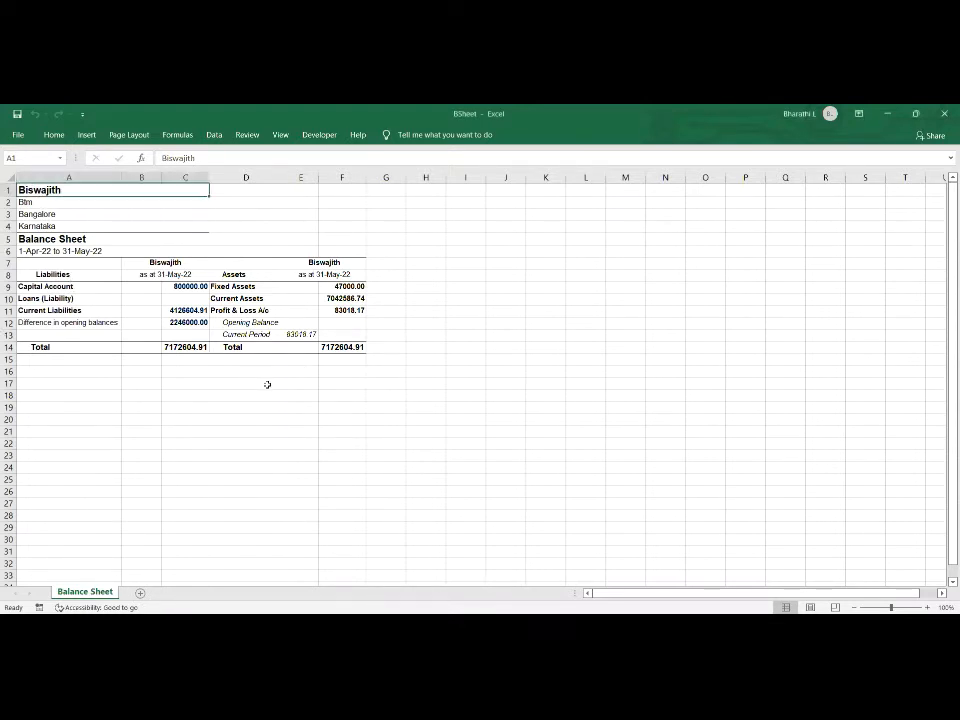
left_click_drag(107, 221, 302, 221)
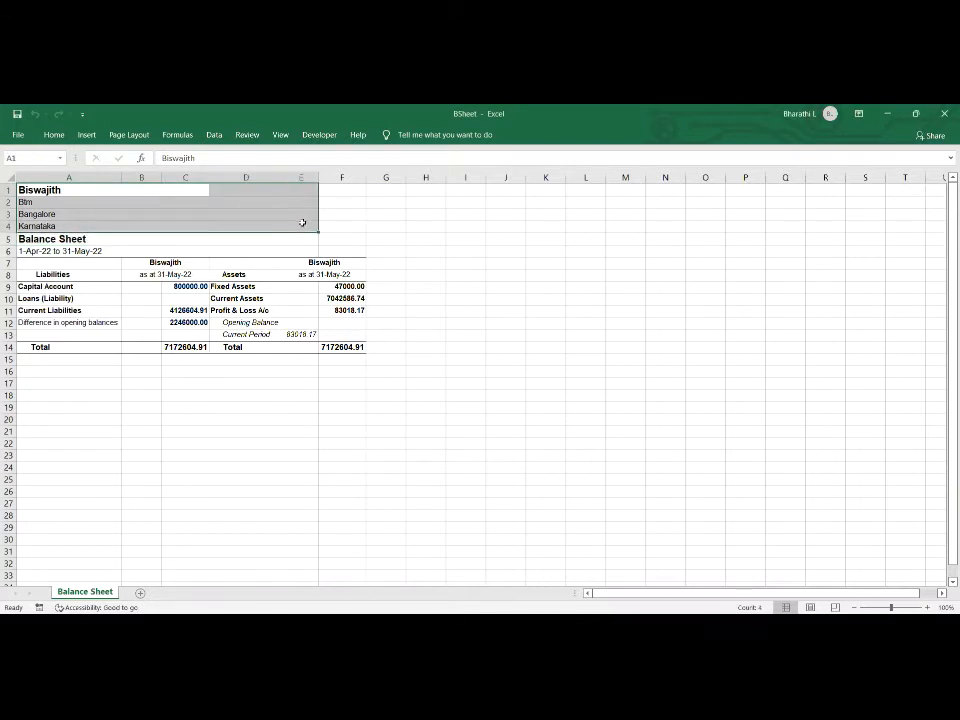
left_click(49, 137)
left_click(273, 177)
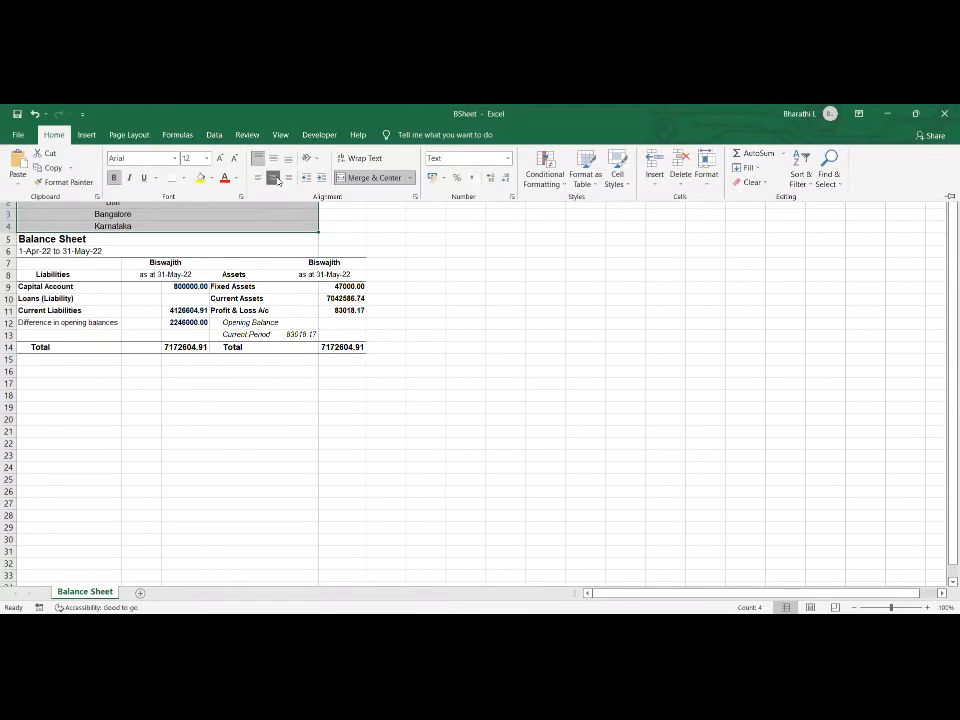
- Switch back to the balance sheet in TallyPrime and open the export configuration for the current report
left_click(490, 261)
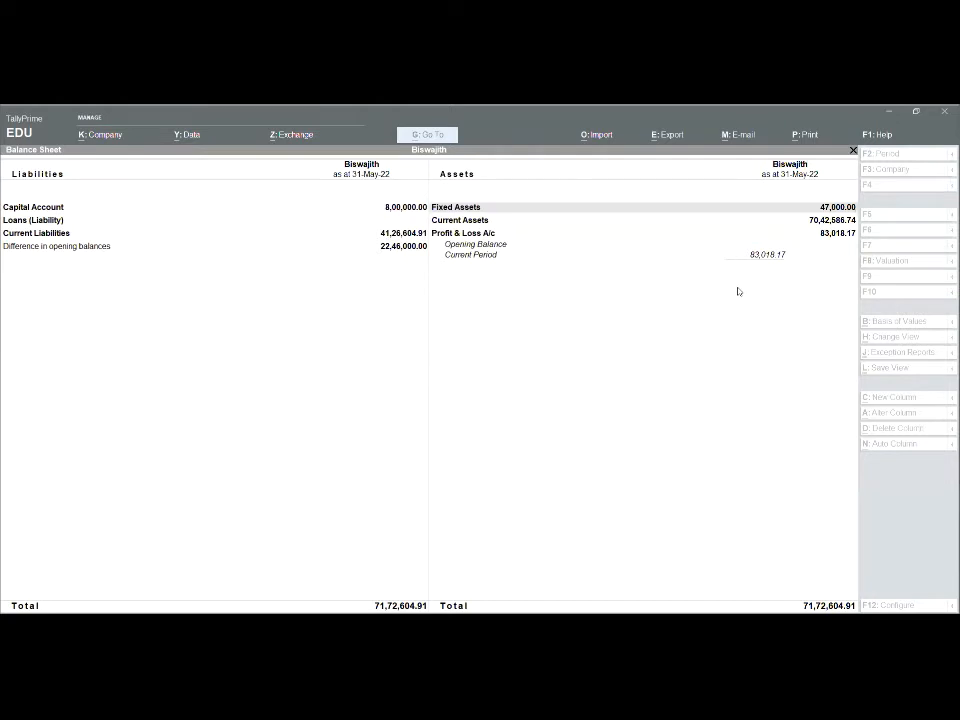
left_click(727, 330)
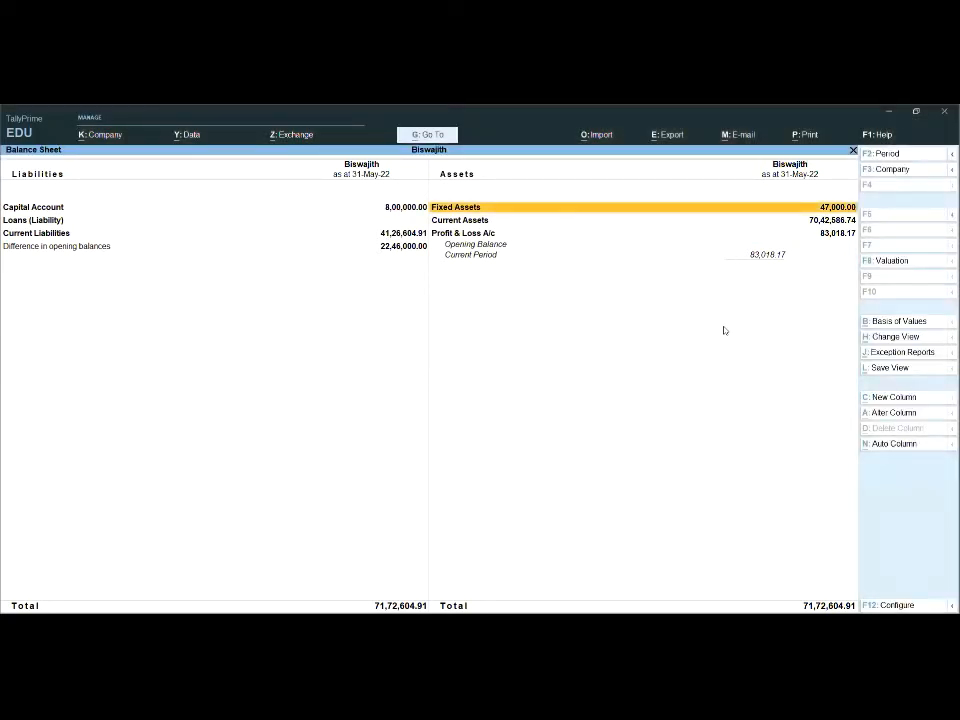
key("alt+e")
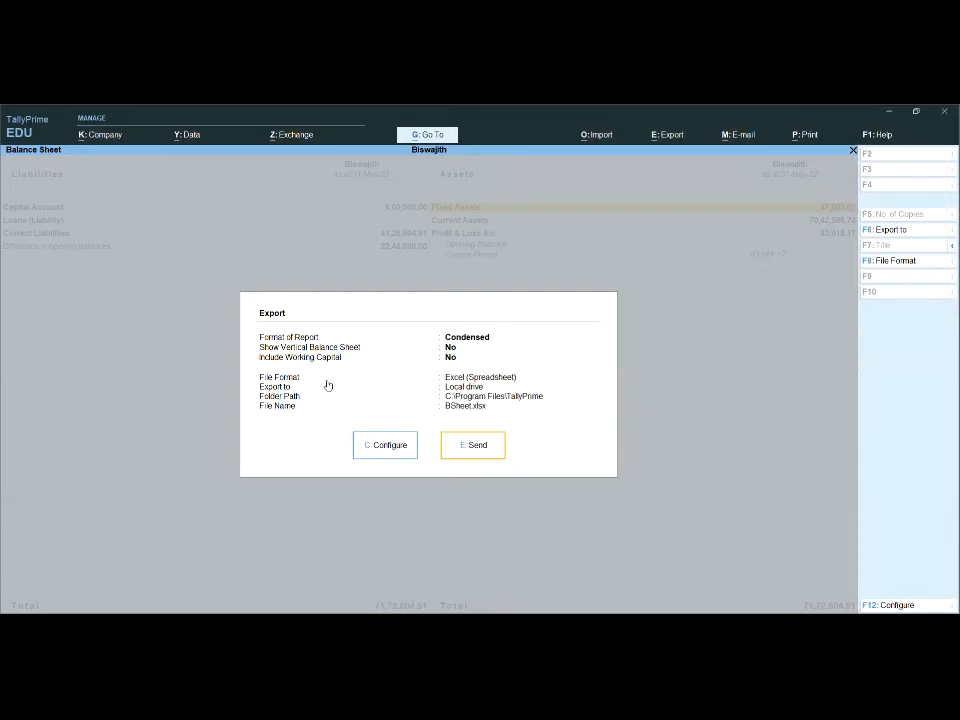
left_click(388, 452)
- Set the balance sheet's export file format to PDF (Read-only document)
key("Down")
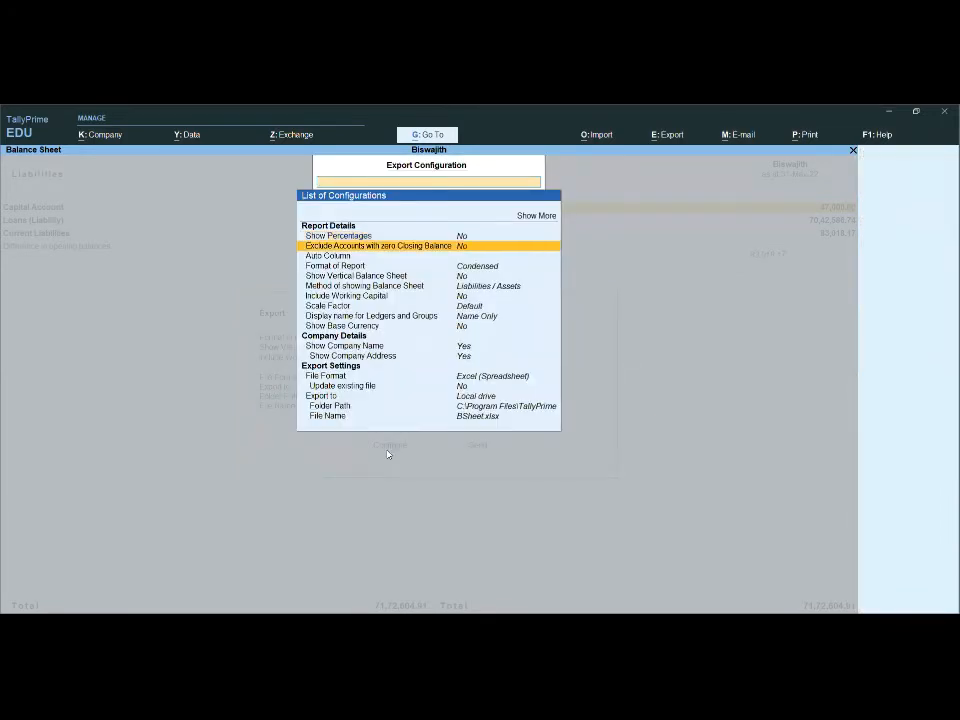
key("Down")
key("Down")
key("Down")
key("Down")
key("Down")
key("Down")
key("Down")
key("Down")
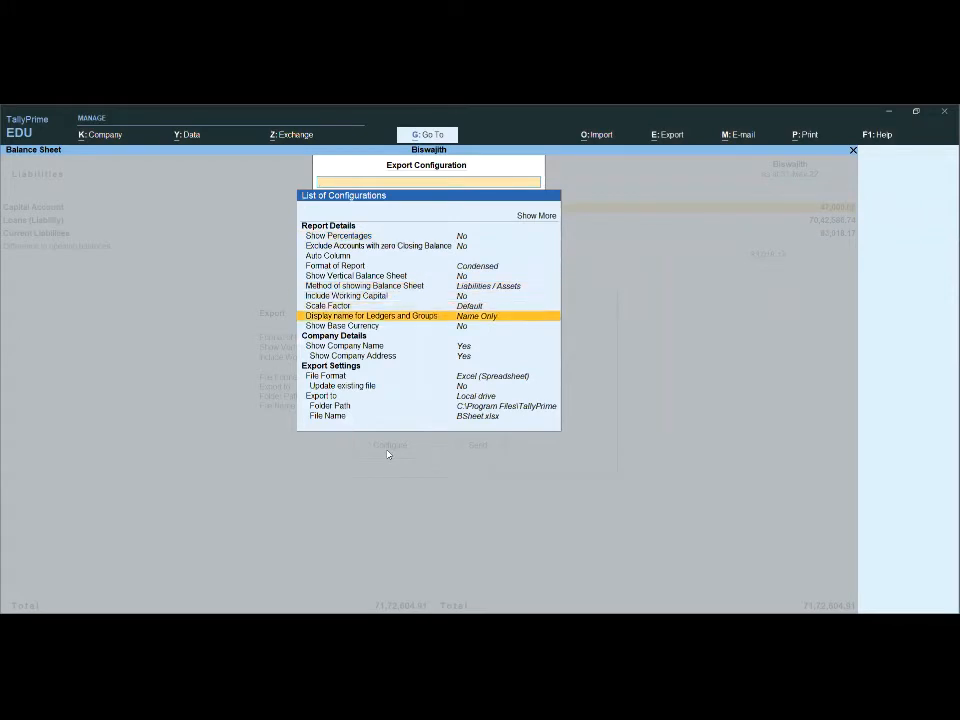
key("Down")
key("Down")
key("Down")
key("Down")
key("Down")
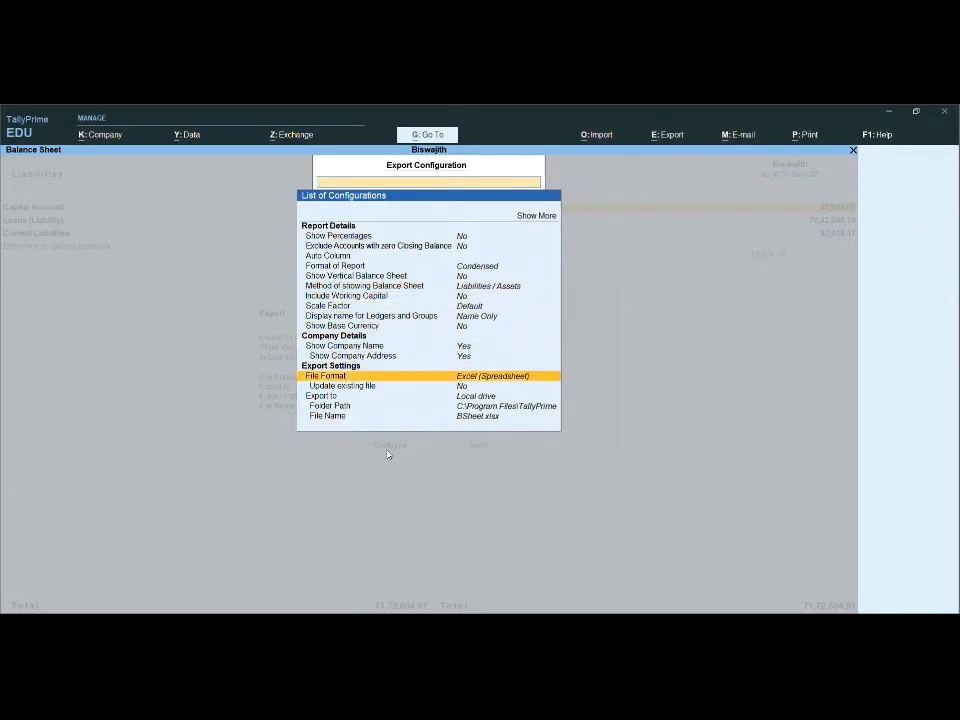
key("Return")
key("Down")
key("Down")
key("Down")
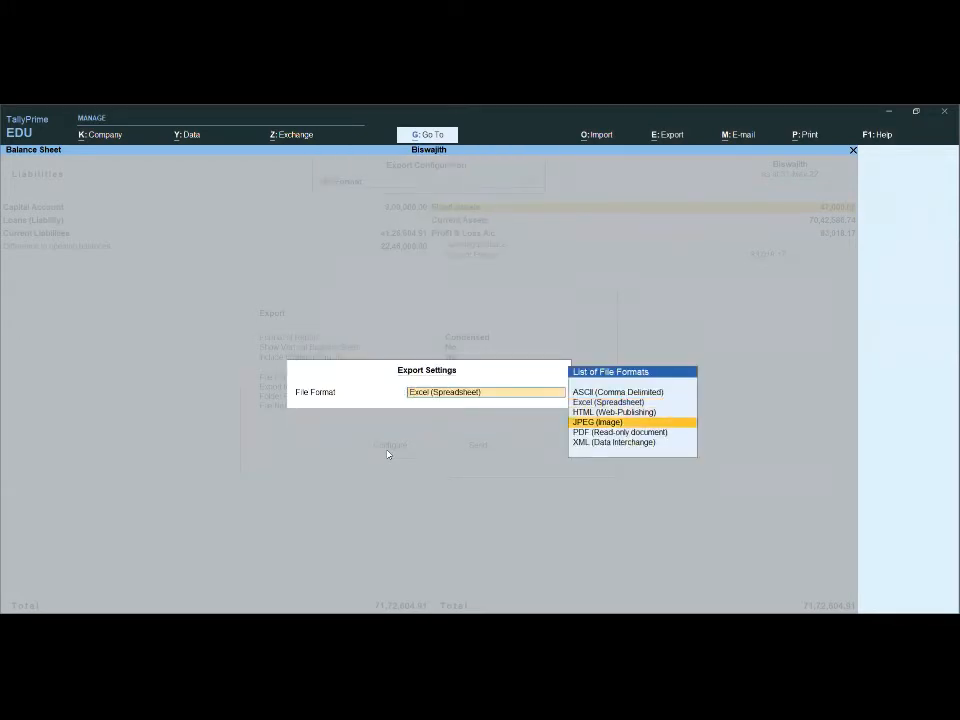
key("Return")
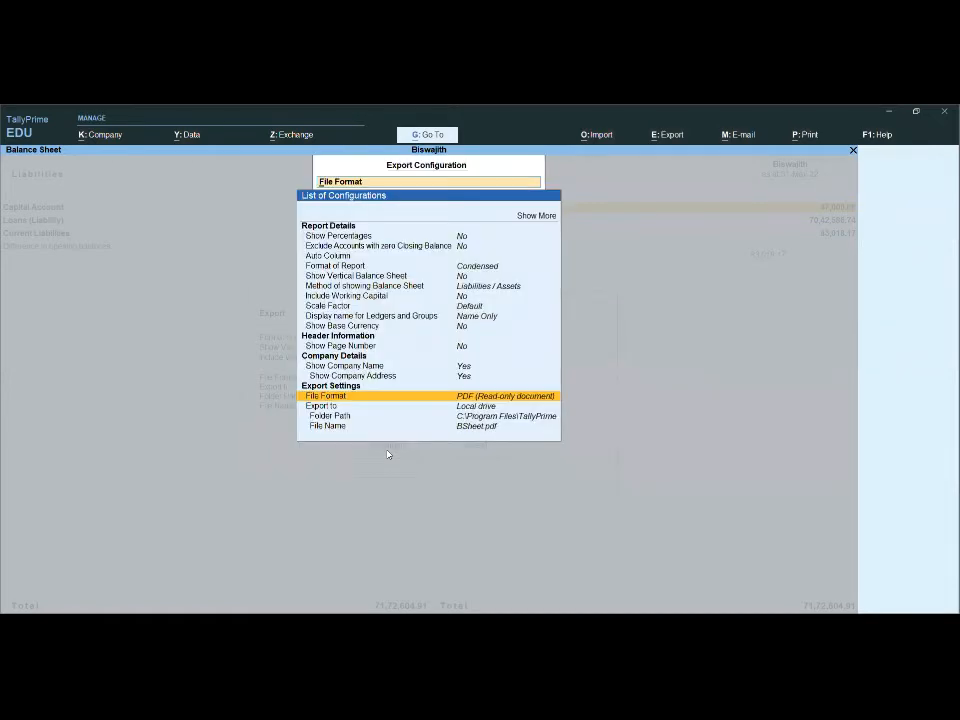
- Keep C:\Program Files\TallyPrime as the folder path and export the balance sheet, overwriting the existing BSheet.pdf
key("Down")
key("Down")
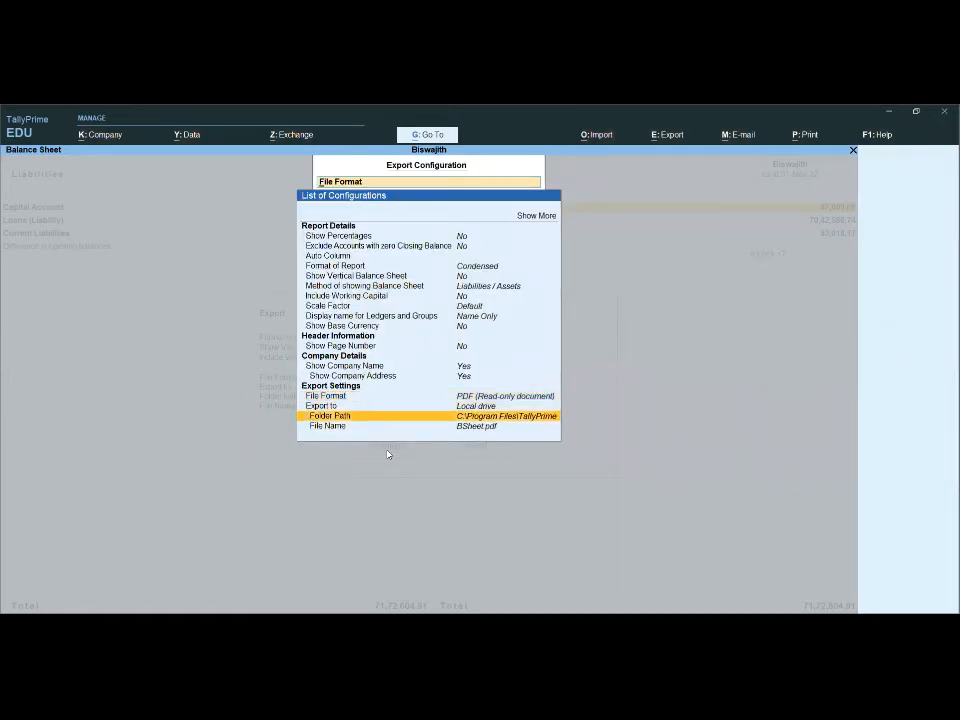
key("Return")
key("Return")
key("Escape")
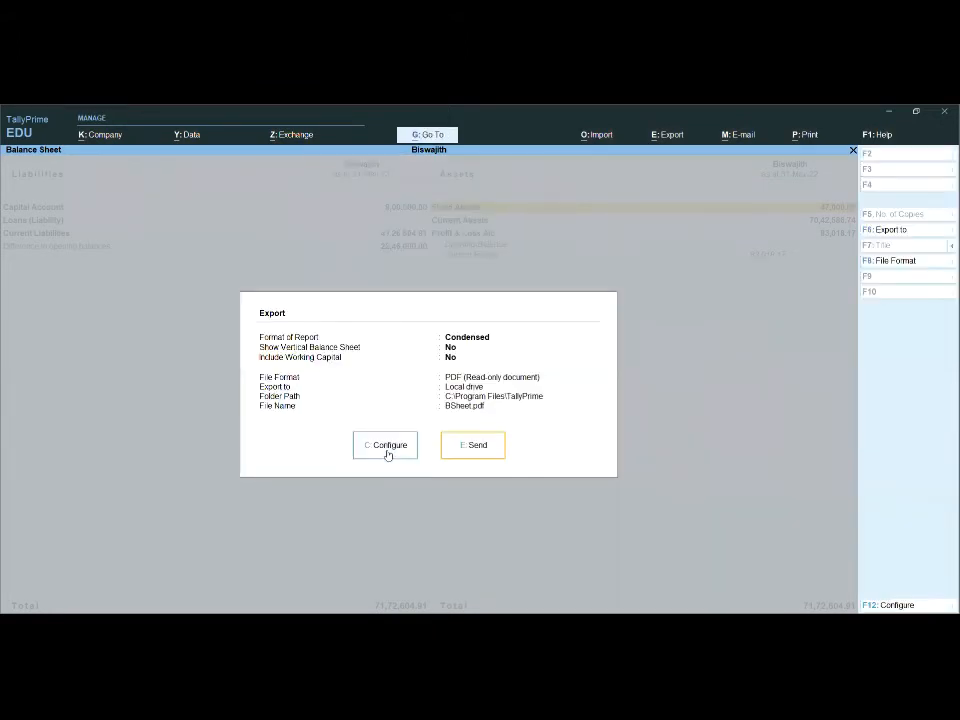
left_click(486, 455)
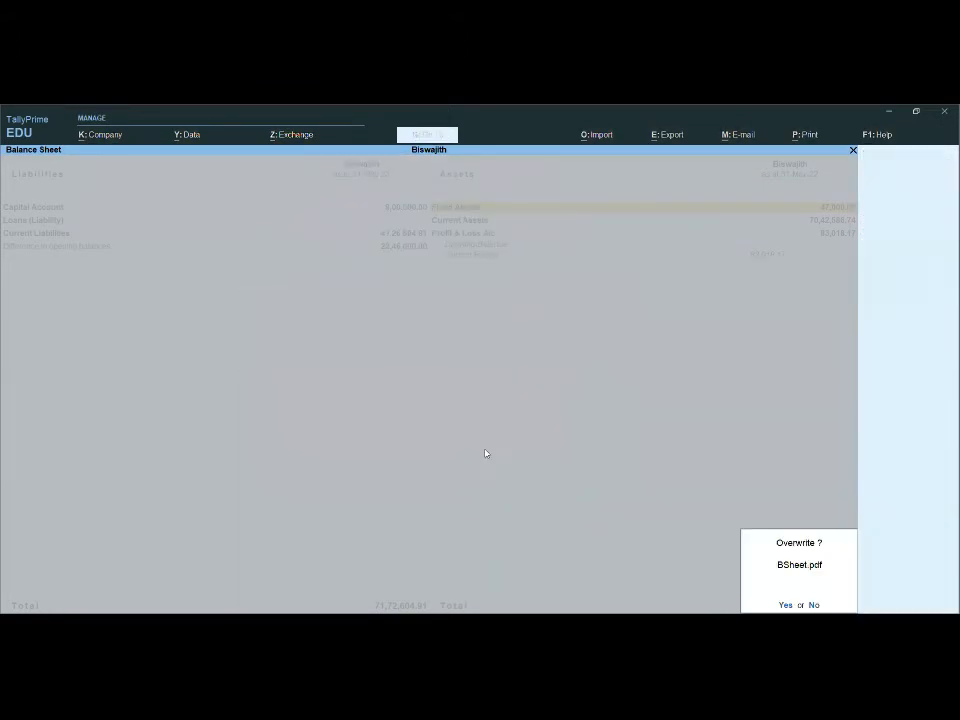
key("y")
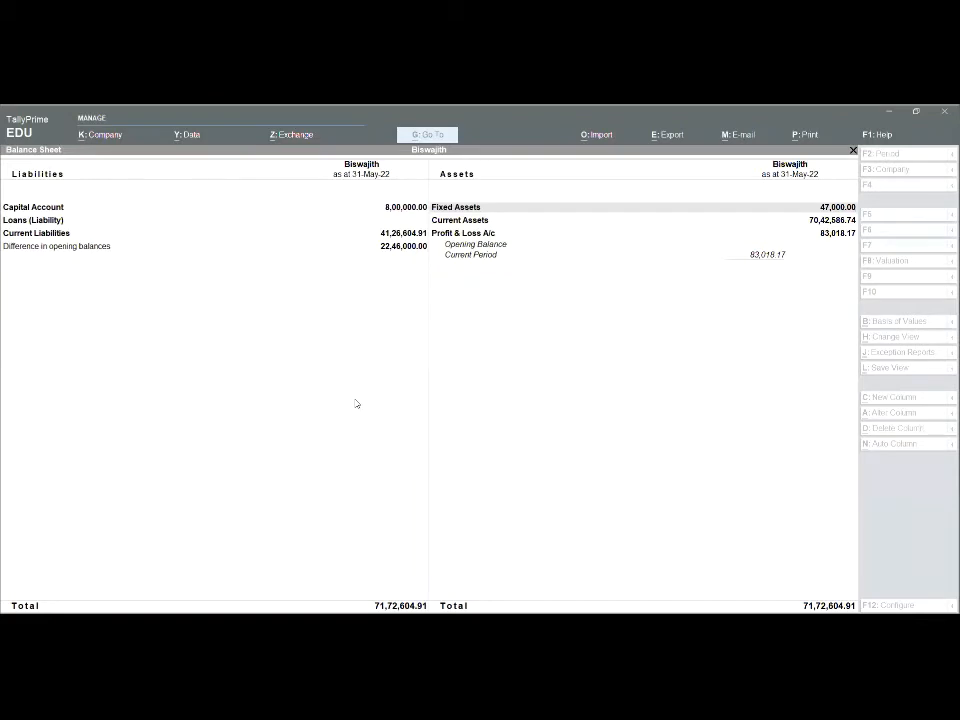
- Leave the balance sheet for the Gateway of Tally and open Display More Reports
key("Escape")
key("Escape")
key("n")
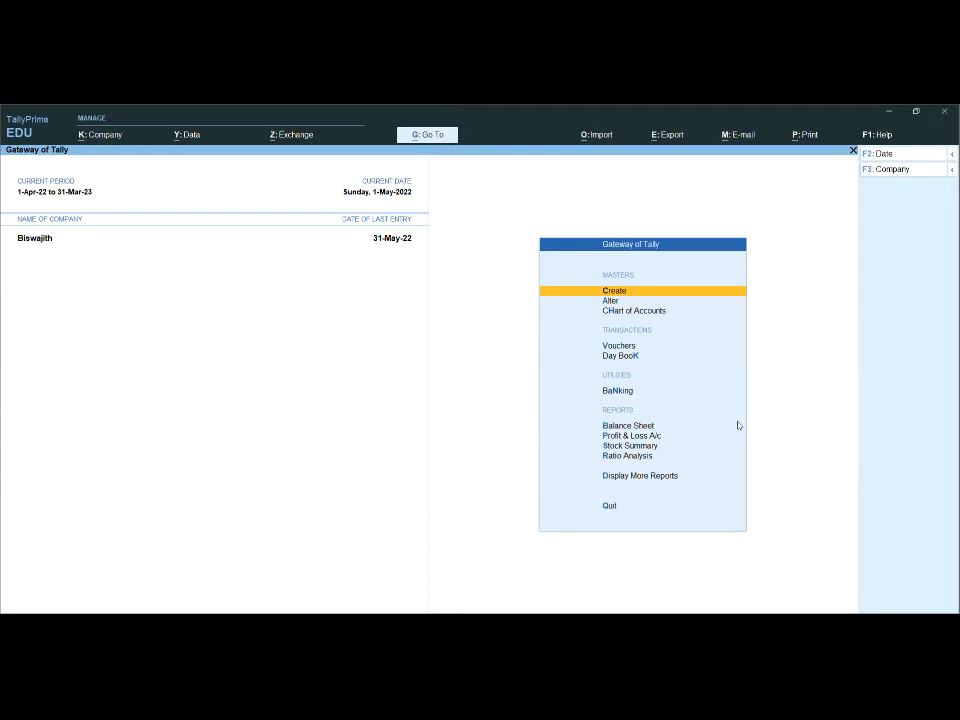
left_click(669, 475)
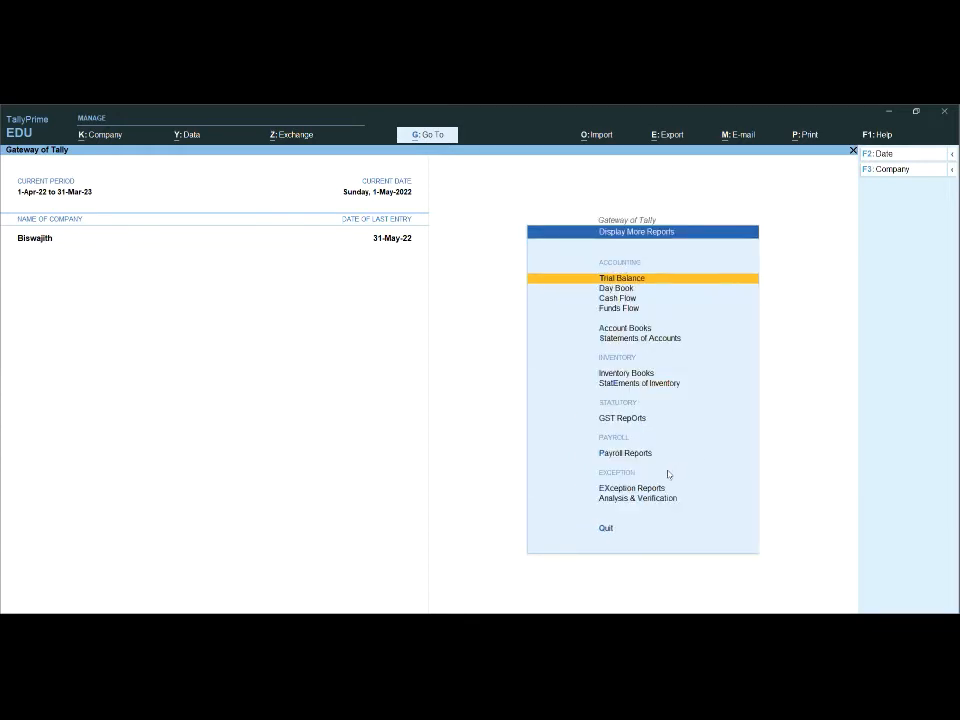
- Open the Sales Register from the Account Books reports
key("Down")
key("Down")
key("Down")
key("Down")
key("Return")
key("Down")
key("Down")
key("Down")
key("Down")
key("Down")
key("Down")
key("Down")
key("Return")
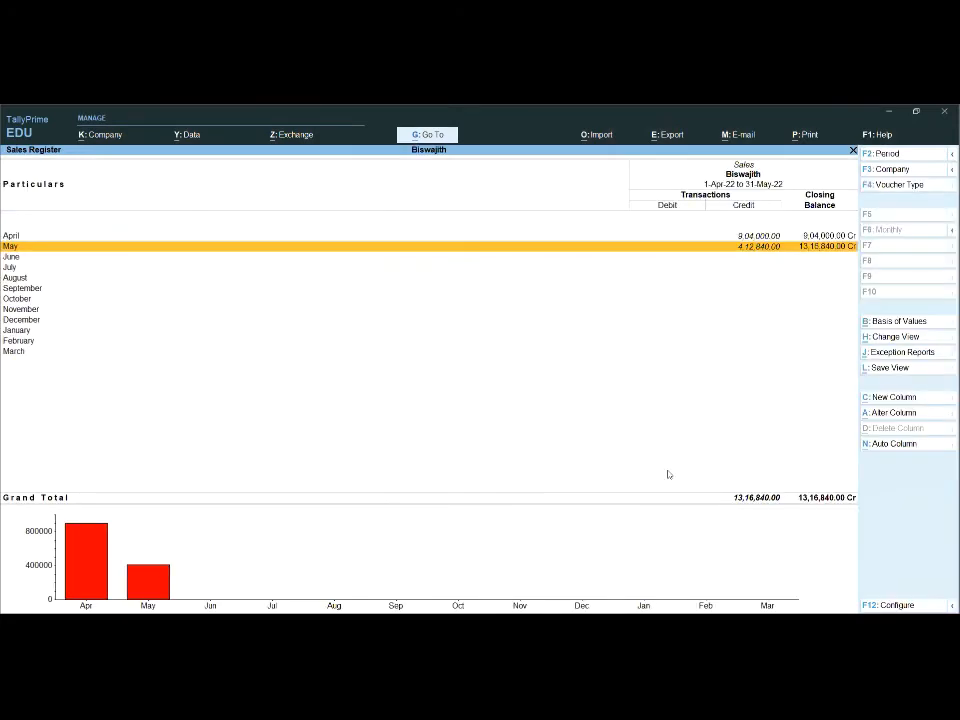
- View April's sales vouchers, return to the monthly register, and open the voucher list for May
key("Up")
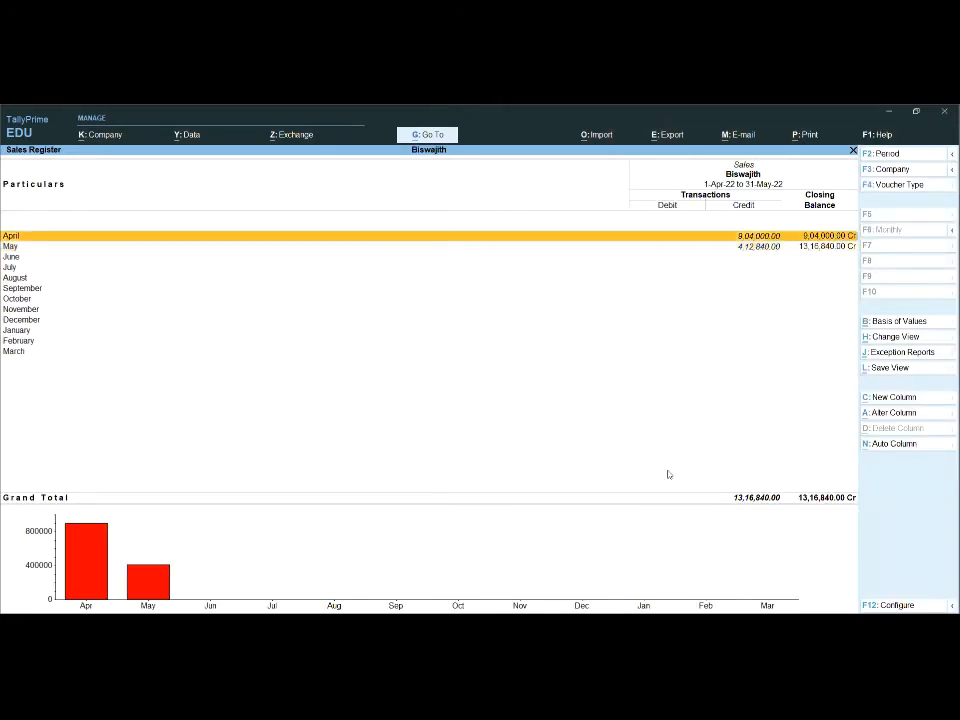
key("Return")
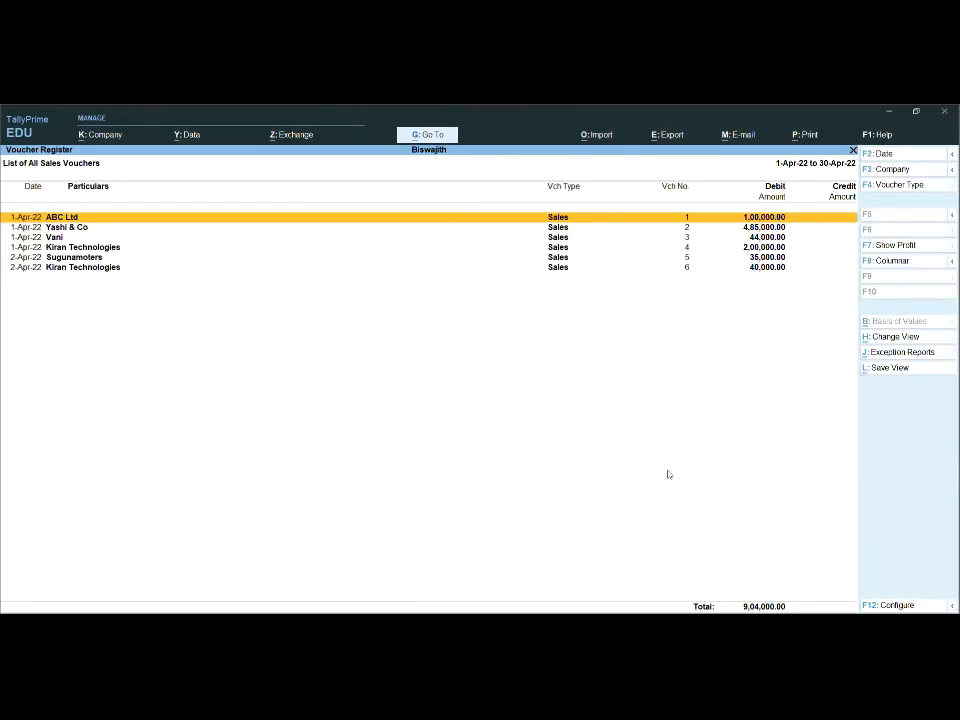
key("Escape")
key("Down")
key("Return")
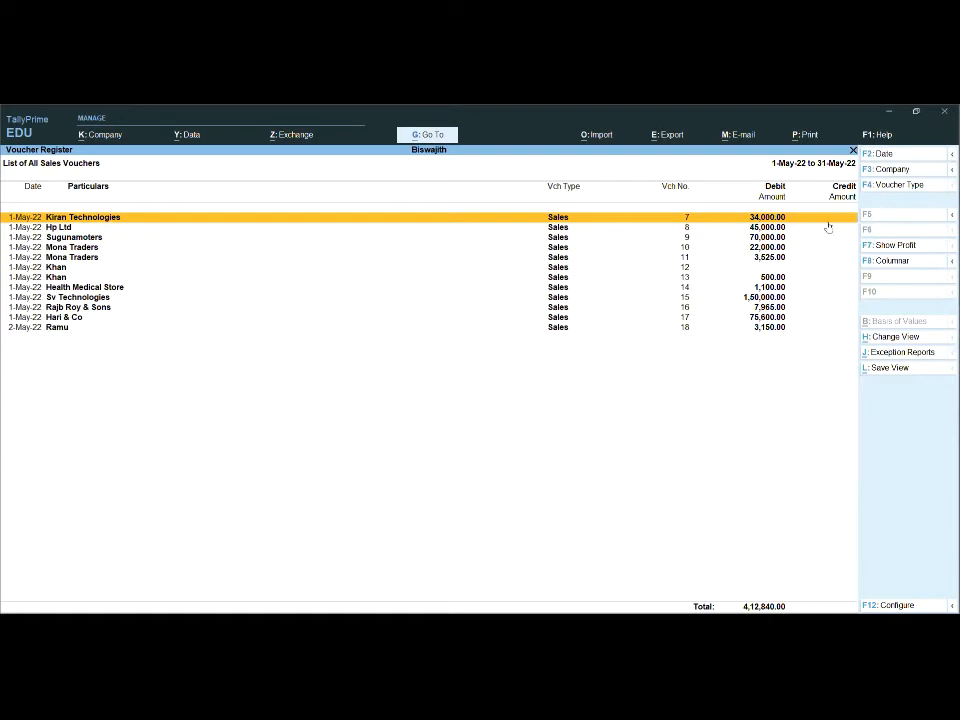
- Open the columnar register settings for the May sales vouchers and keep every display option as set
left_click(898, 263)
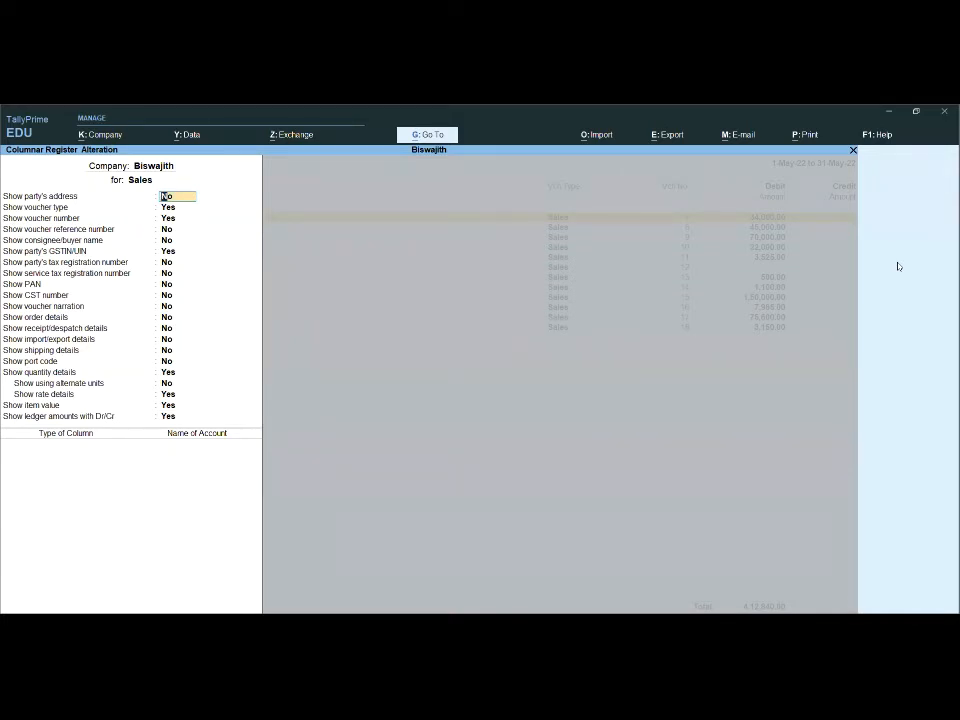
key("Return")
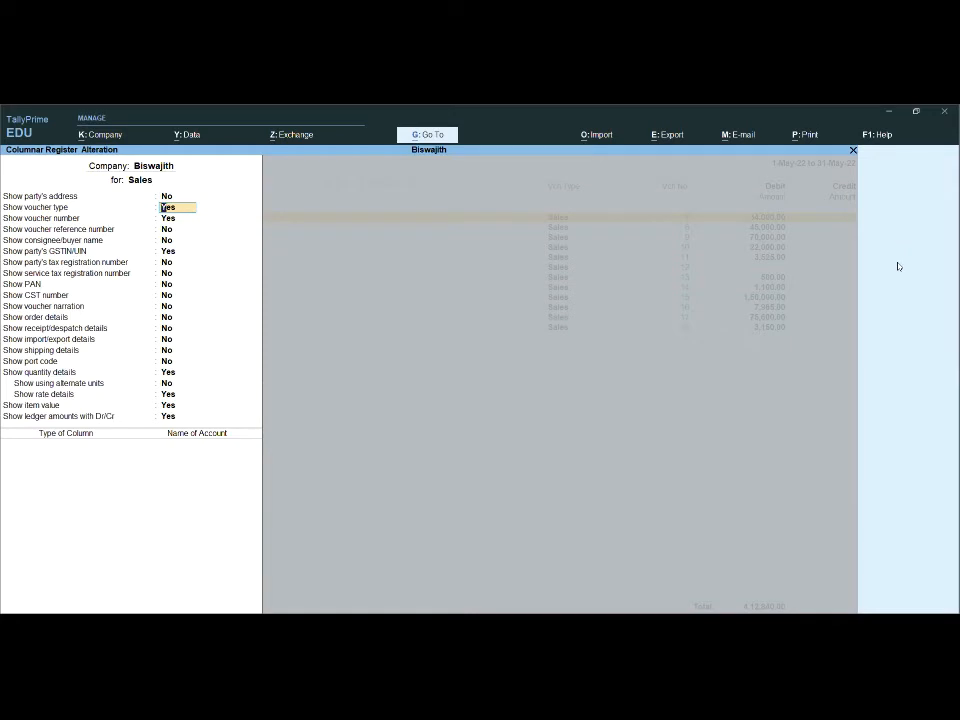
key("Return")
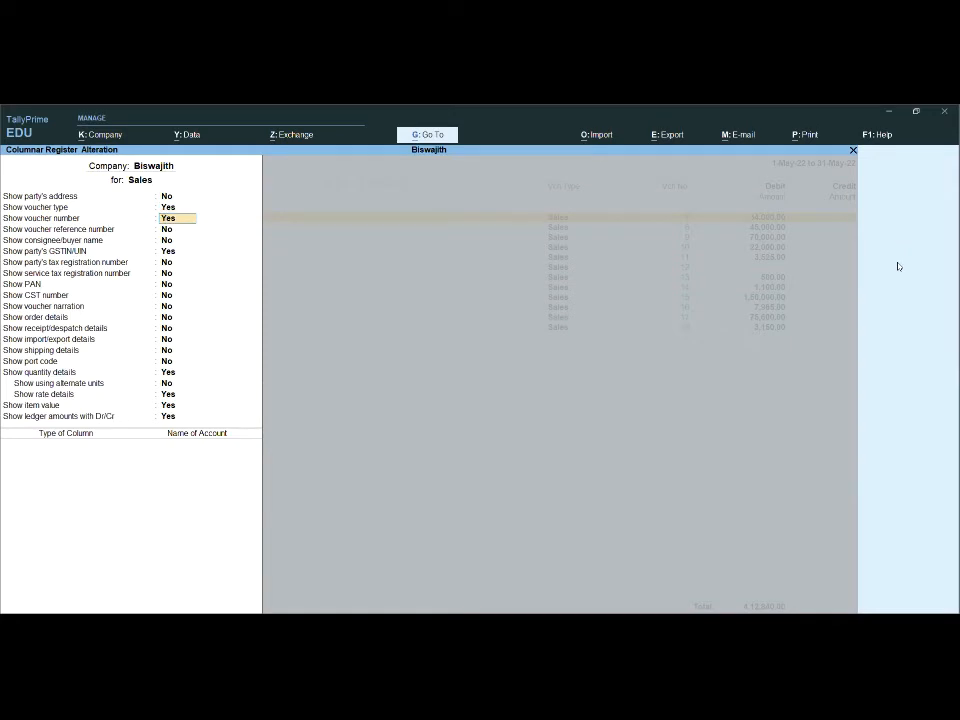
key("Return")
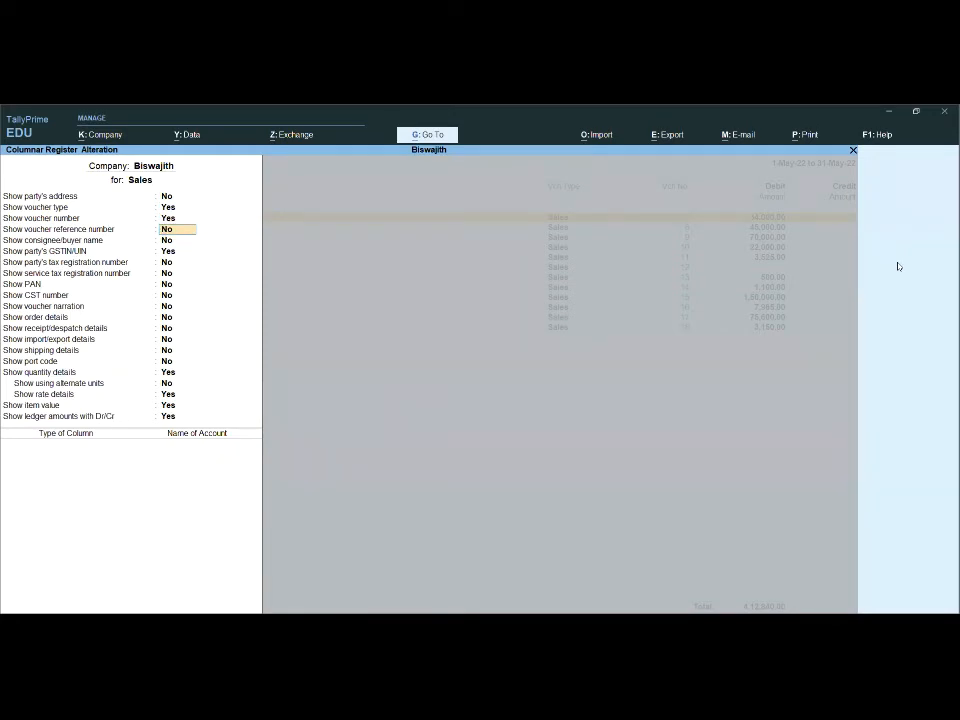
key("Return")
key("Return")
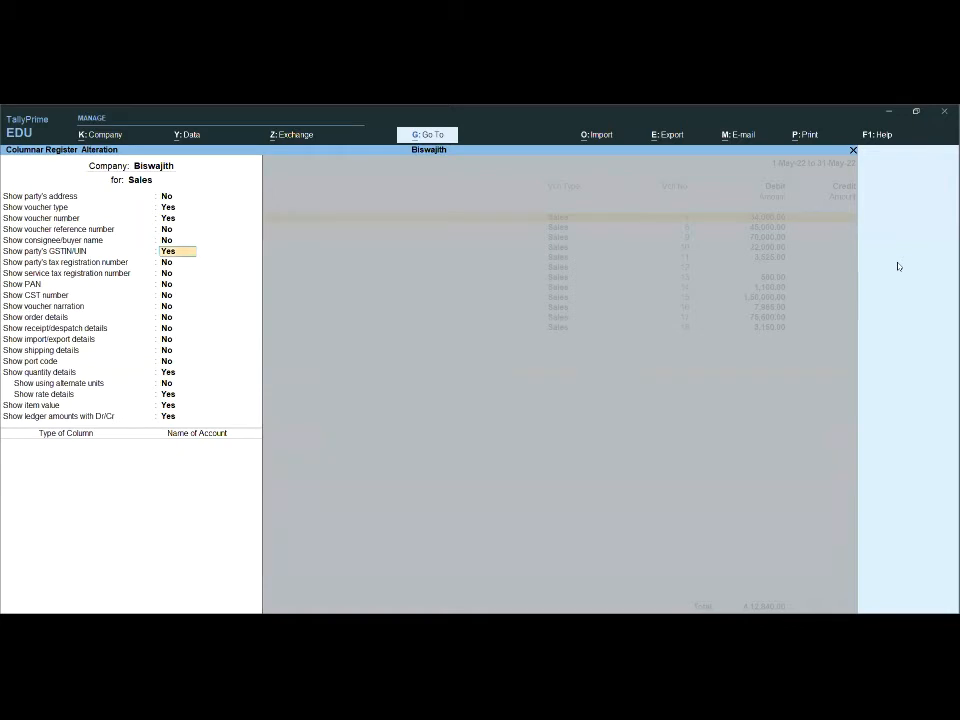
key("Return")
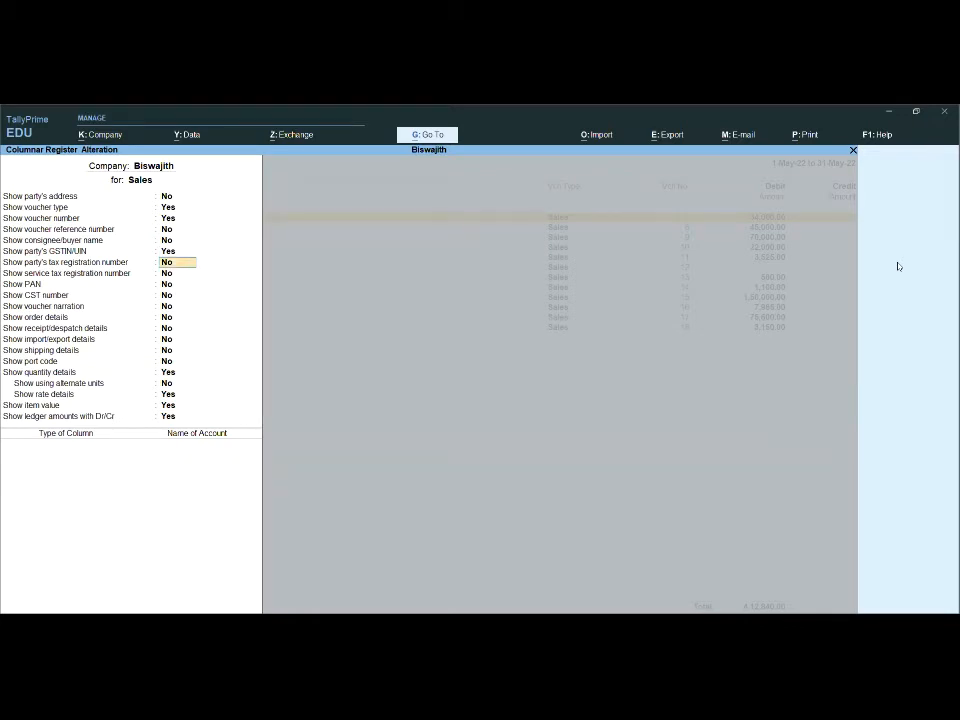
key("Return")
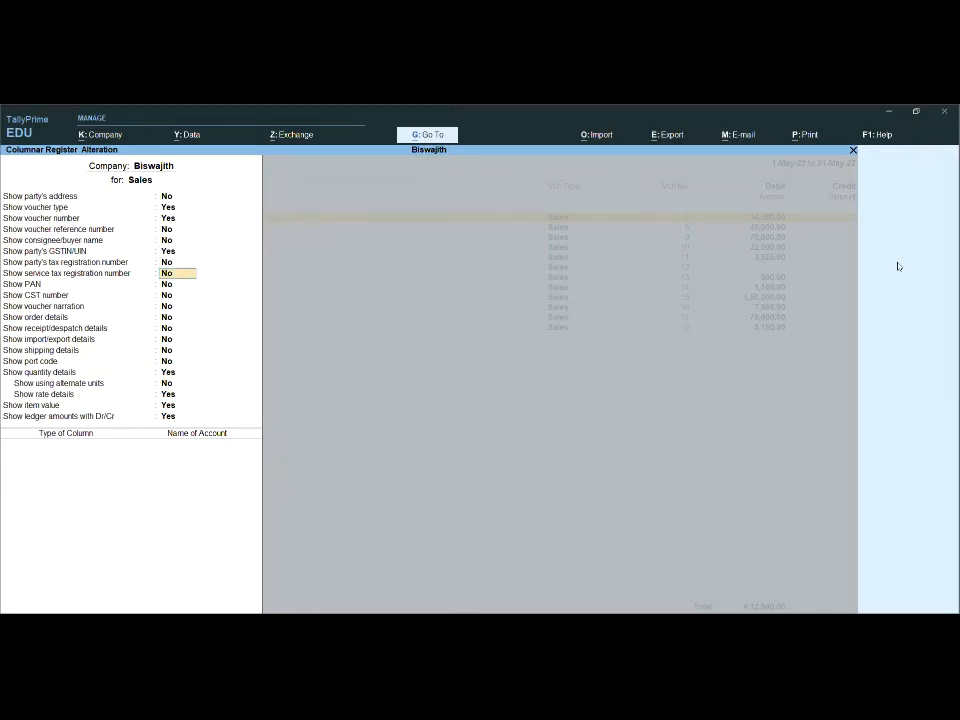
key("Return")
key("Return")
key("Return")
key("Return")
key("Return")
key("Return")
key("Return")
key("Return")
key("Return")
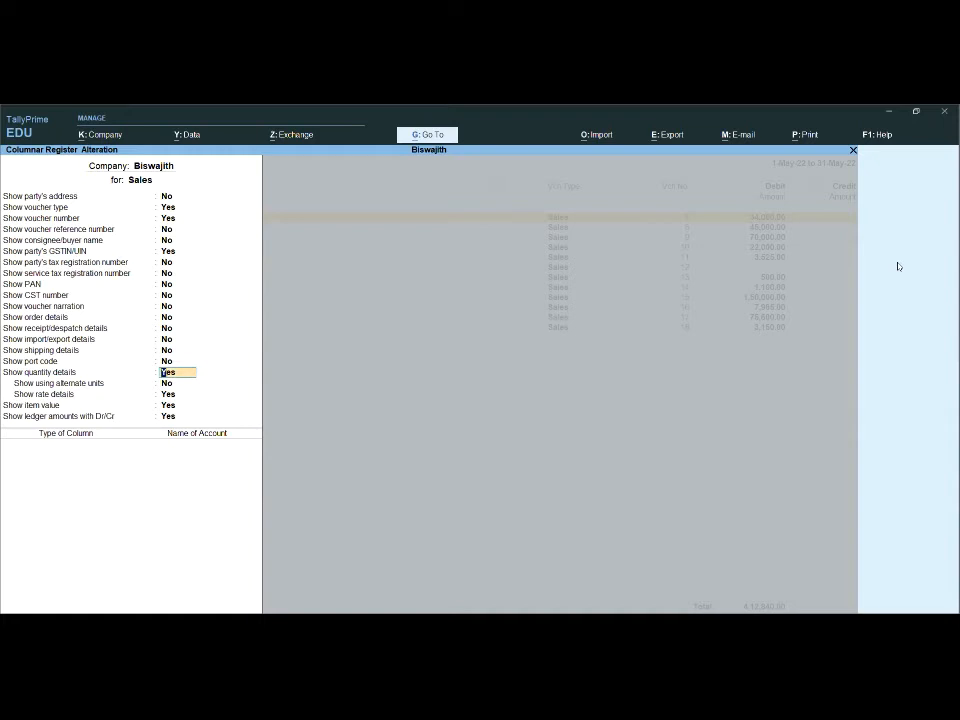
key("Return")
key("Return")
key("Return")
key("Return")
key("Return")
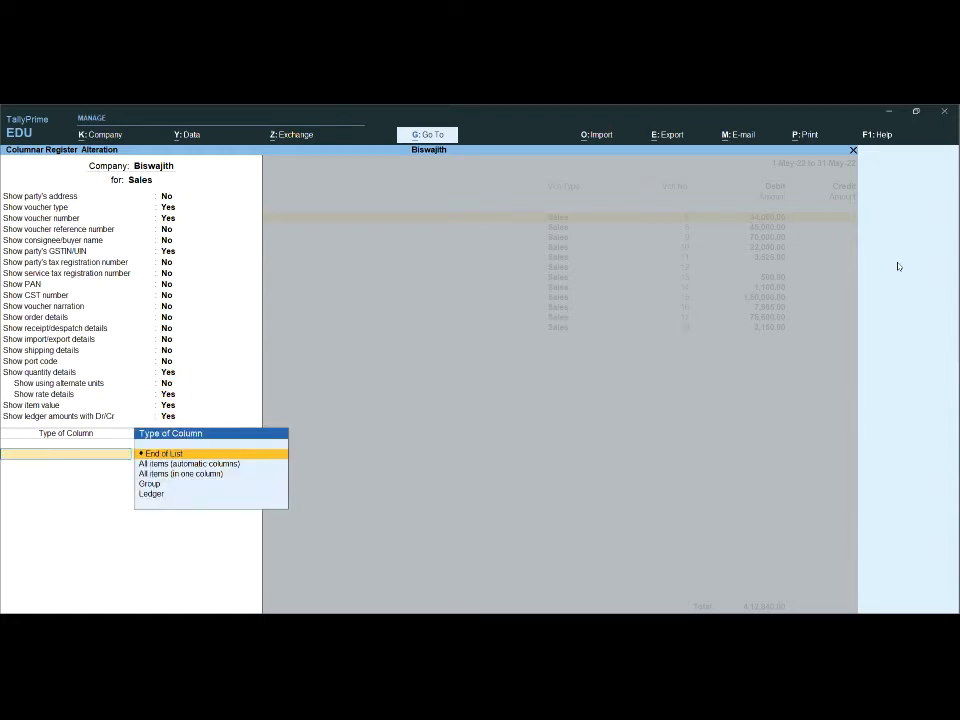
- Set the type of column to All items (automatic columns) and accept the columnar register settings
key("Down")
key("Return")
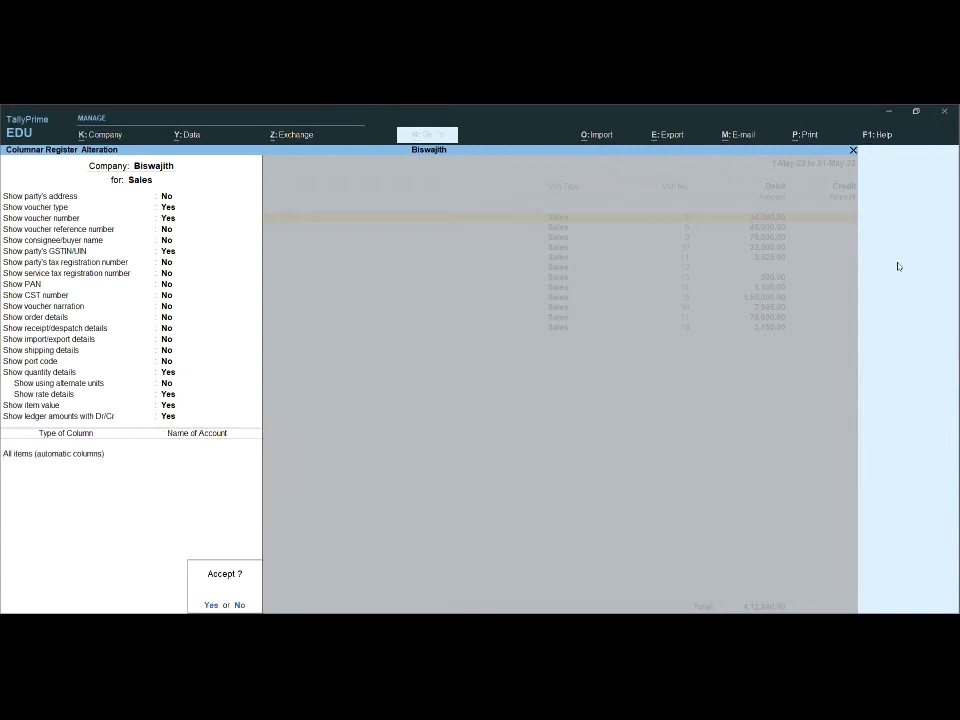
key("Return")
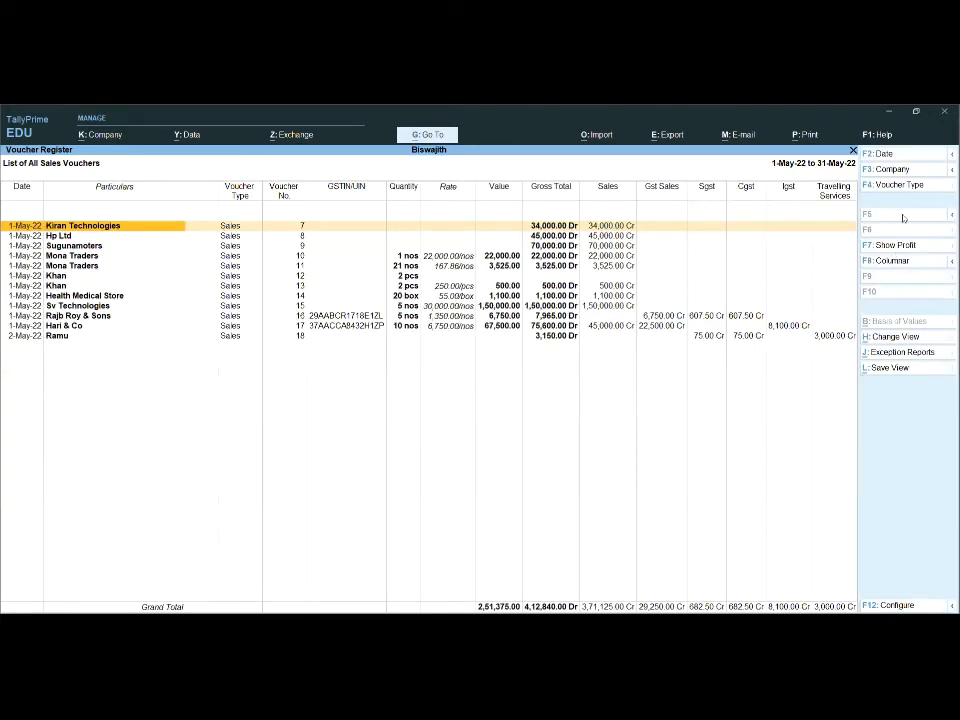
- Start exporting the columnar sales voucher register as the current report and open its export configuration
left_click(662, 136)
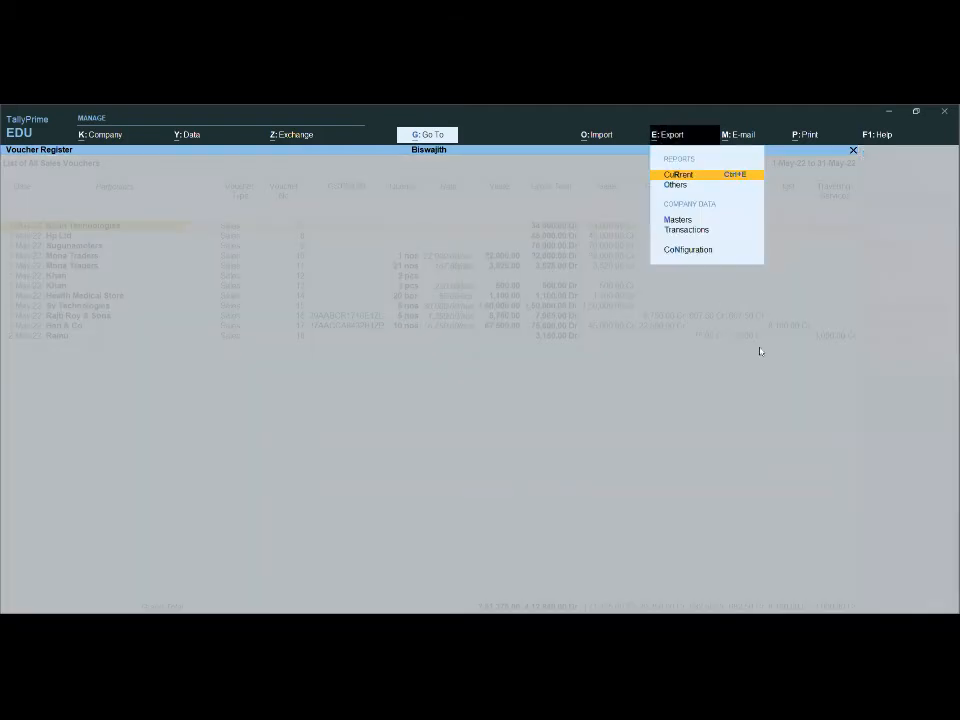
key("Return")
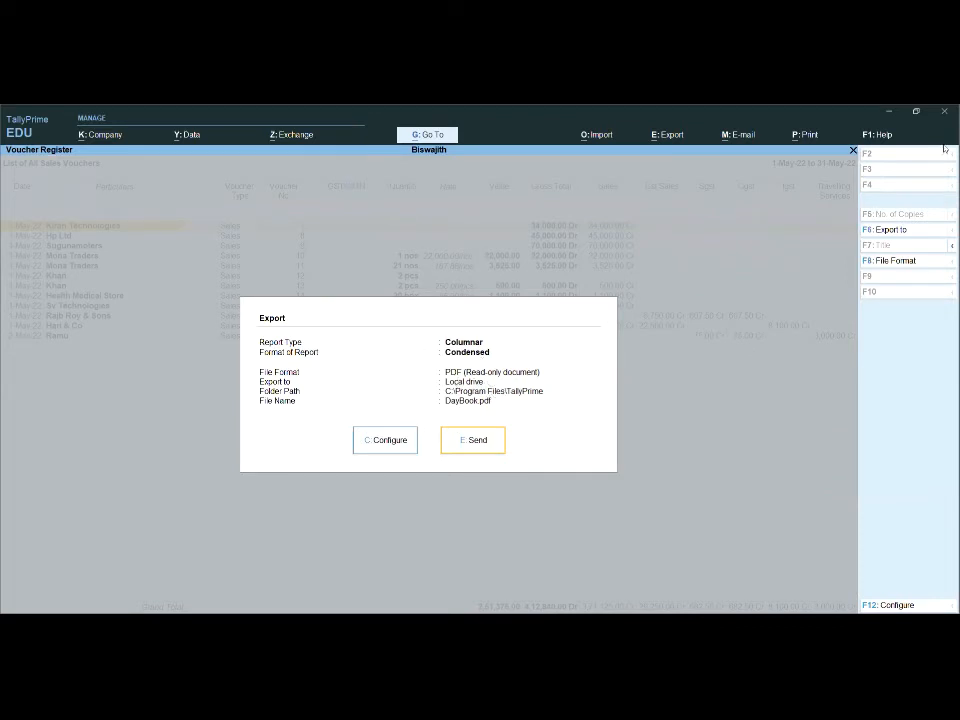
left_click(389, 441)
- Set the voucher register's export file format to Excel (Spreadsheet) and close the export configuration
key("Down")
key("Down")
key("Down")
key("Down")
key("Down")
key("Down")
key("Down")
key("Down")
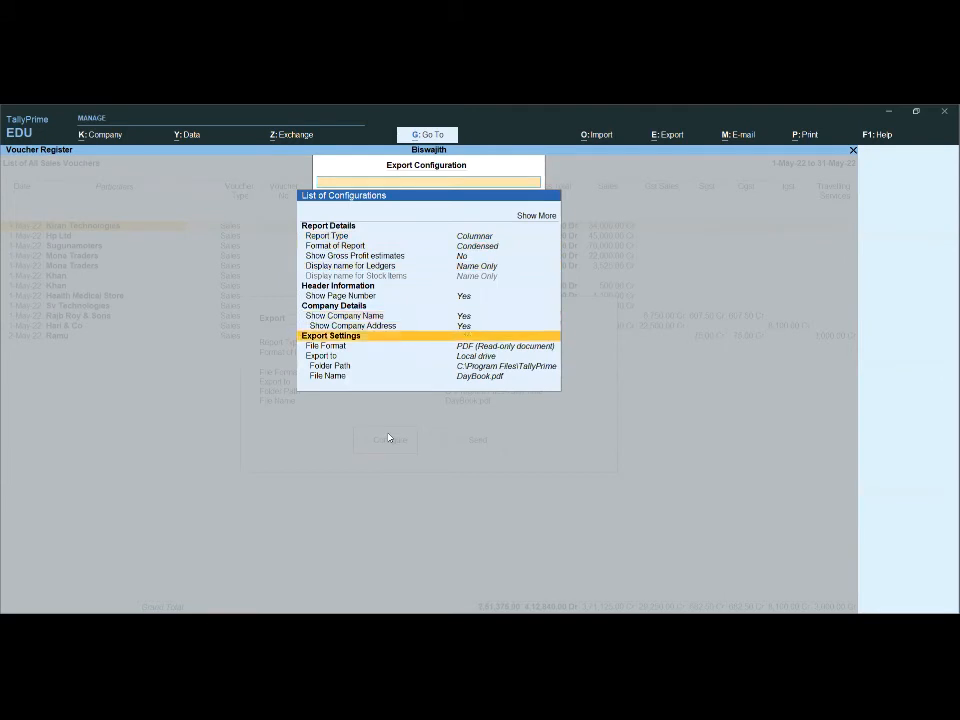
key("Return")
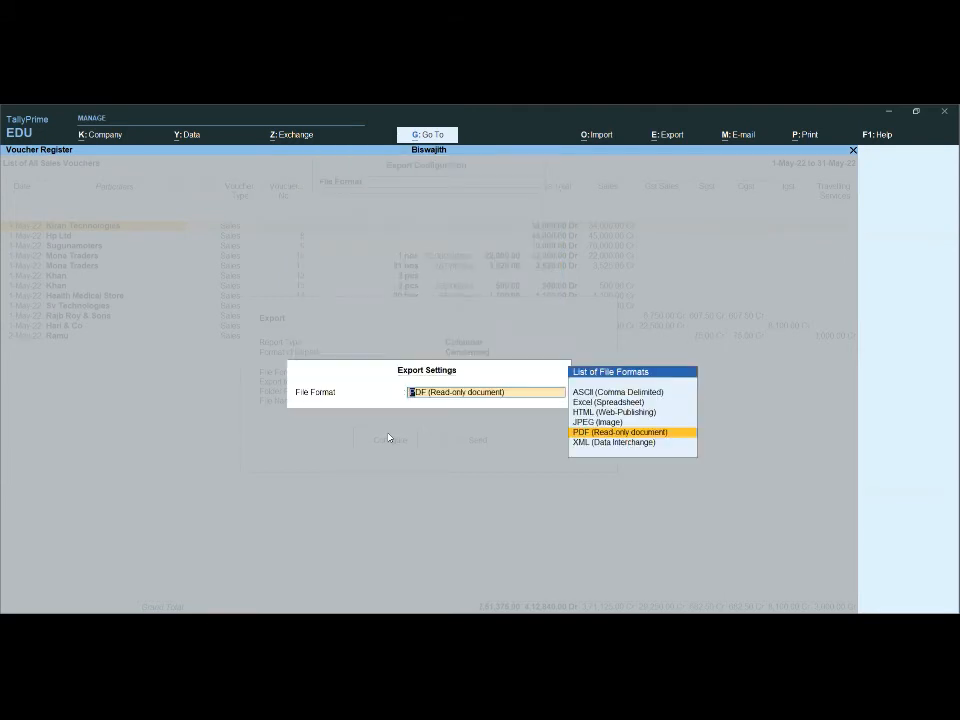
key("Up")
key("Up")
key("Up")
key("Return")
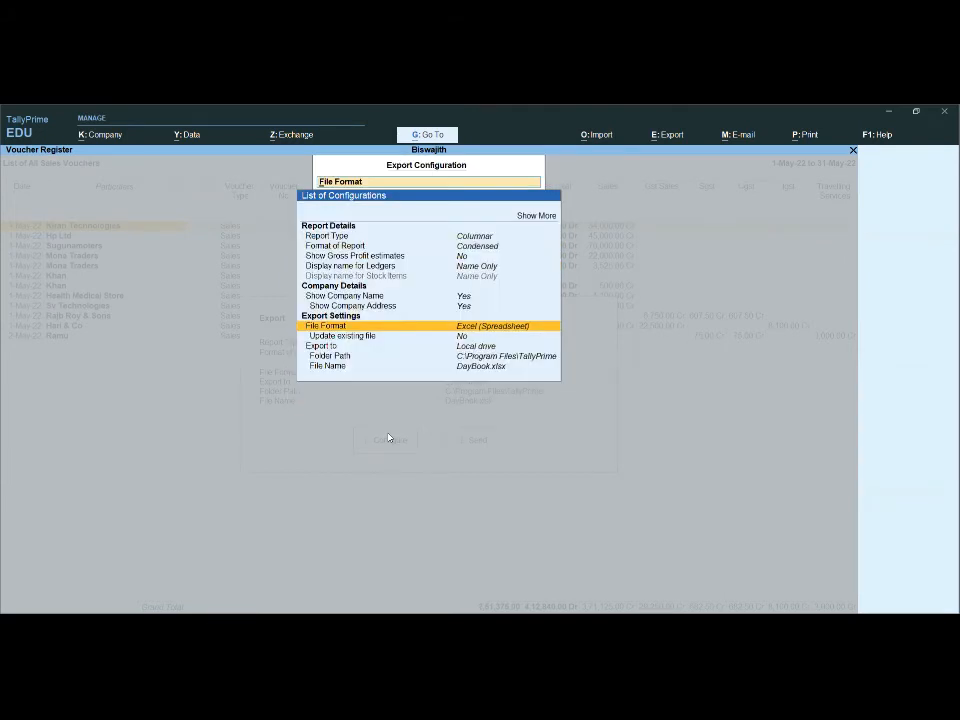
key("Down")
key("Escape")
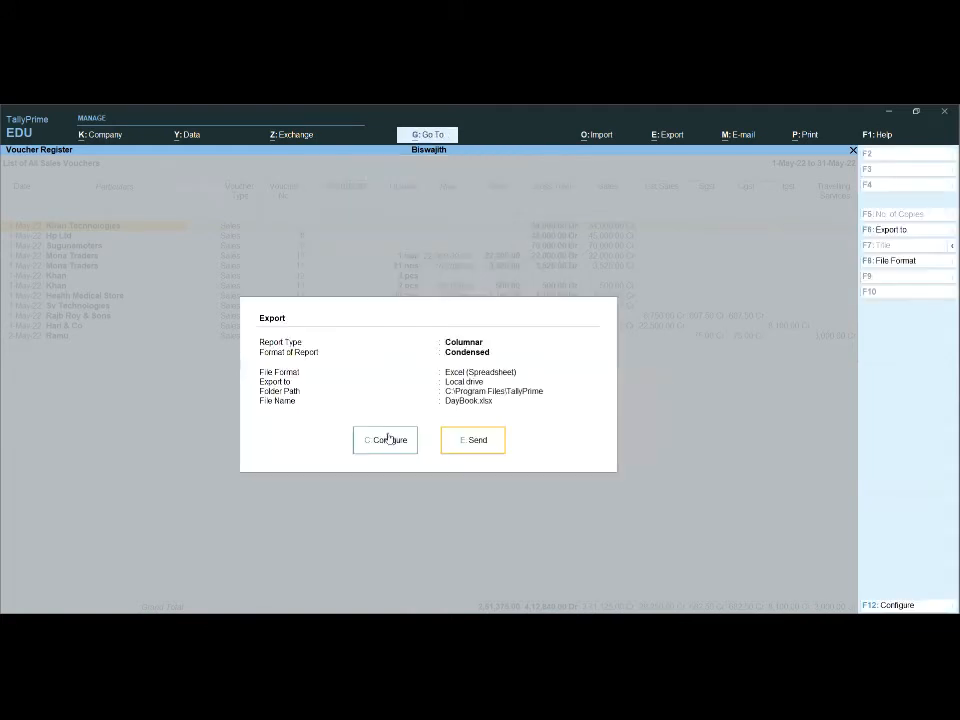
- Export the columnar sales voucher register to Excel, overwriting the existing DayBook.xlsx
left_click(476, 441)
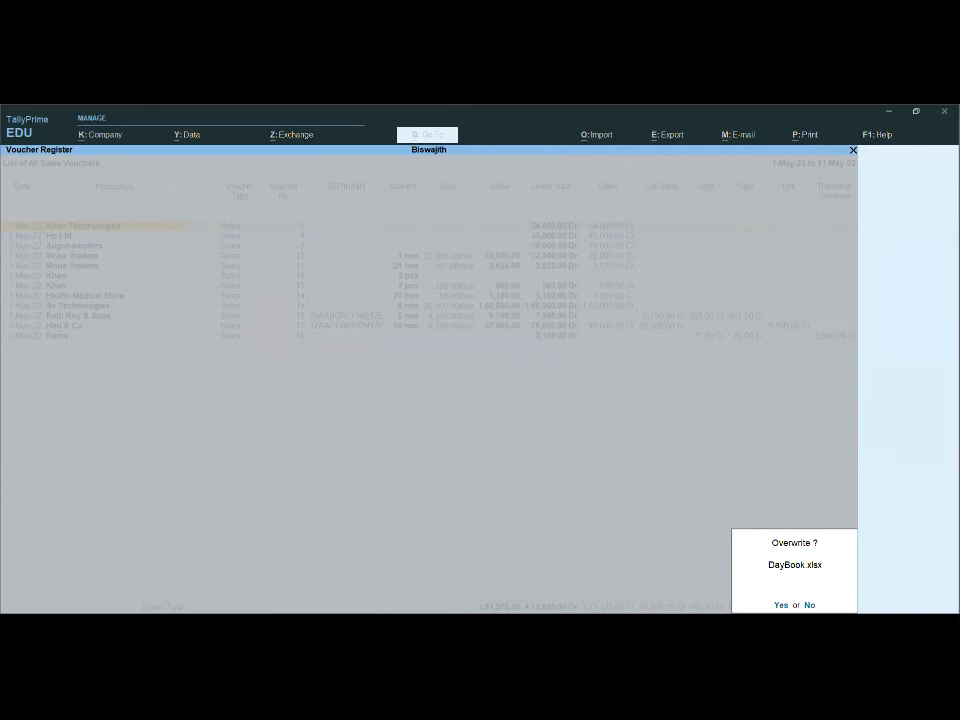
left_click(781, 605)
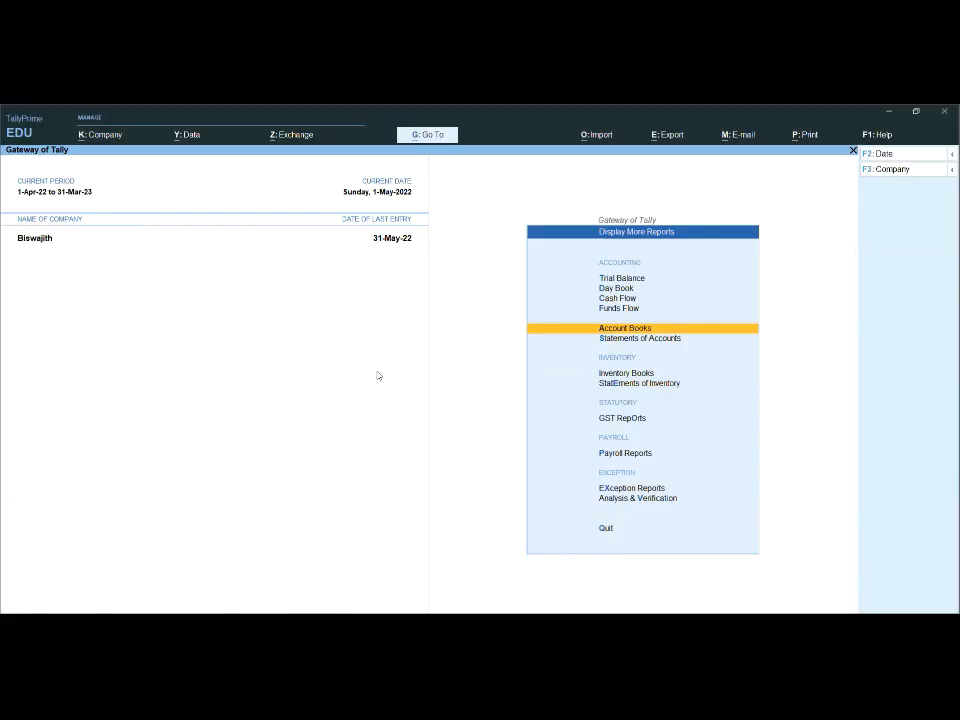
- View the Trial Balance report from the additional reports and close it again
key("Down")
key("Down")
key("Down")
key("Up")
key("Up")
key("Up")
key("Up")
key("Up")
key("Up")
key("Up")
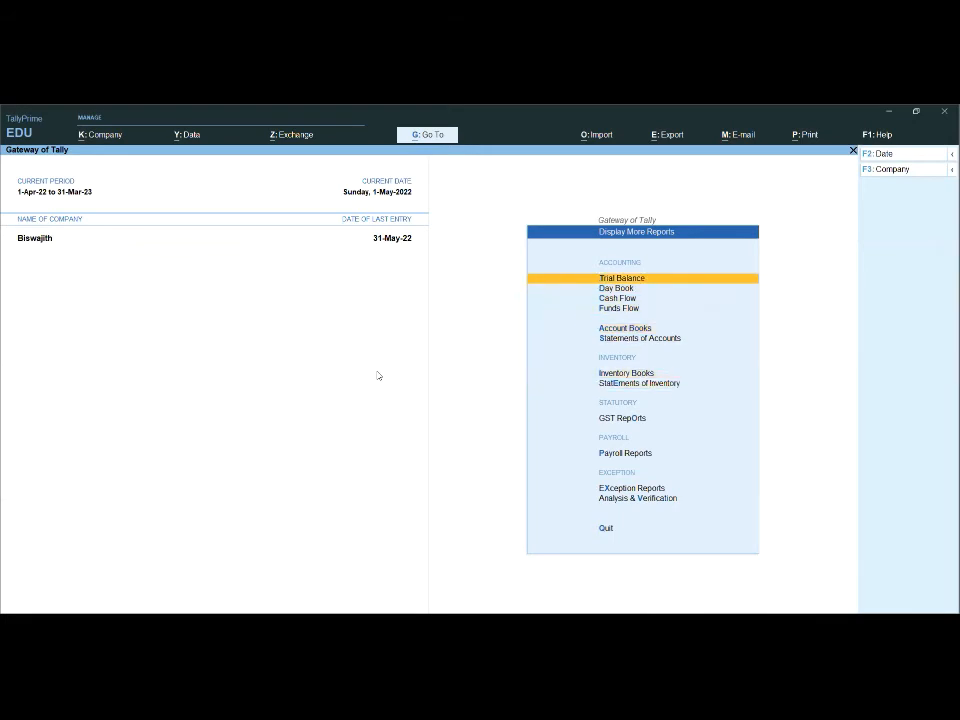
key("Return")
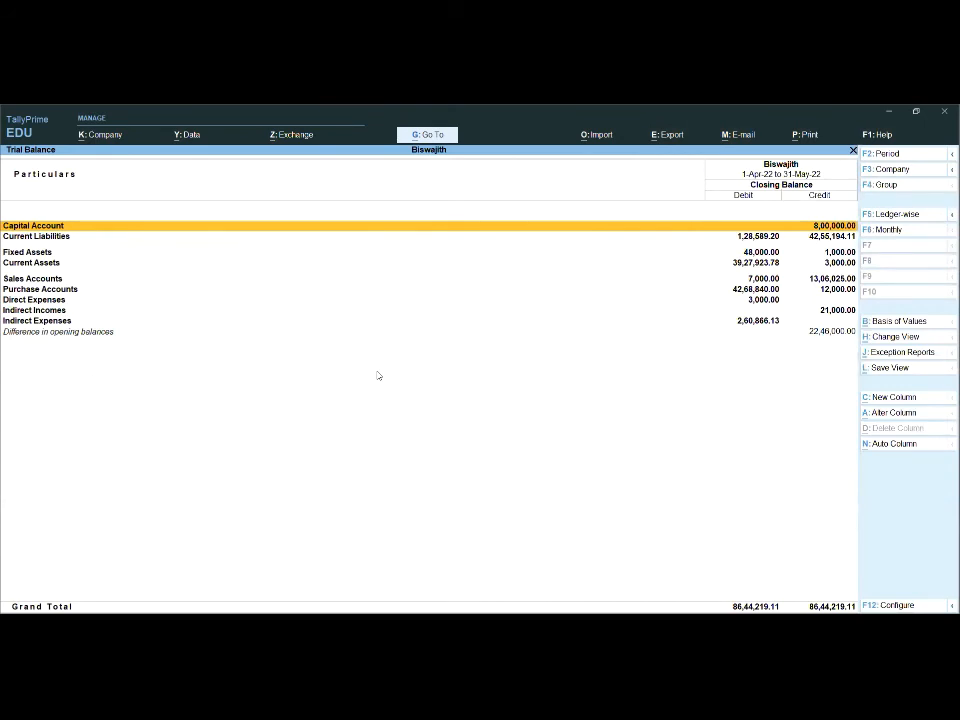
key("Escape")
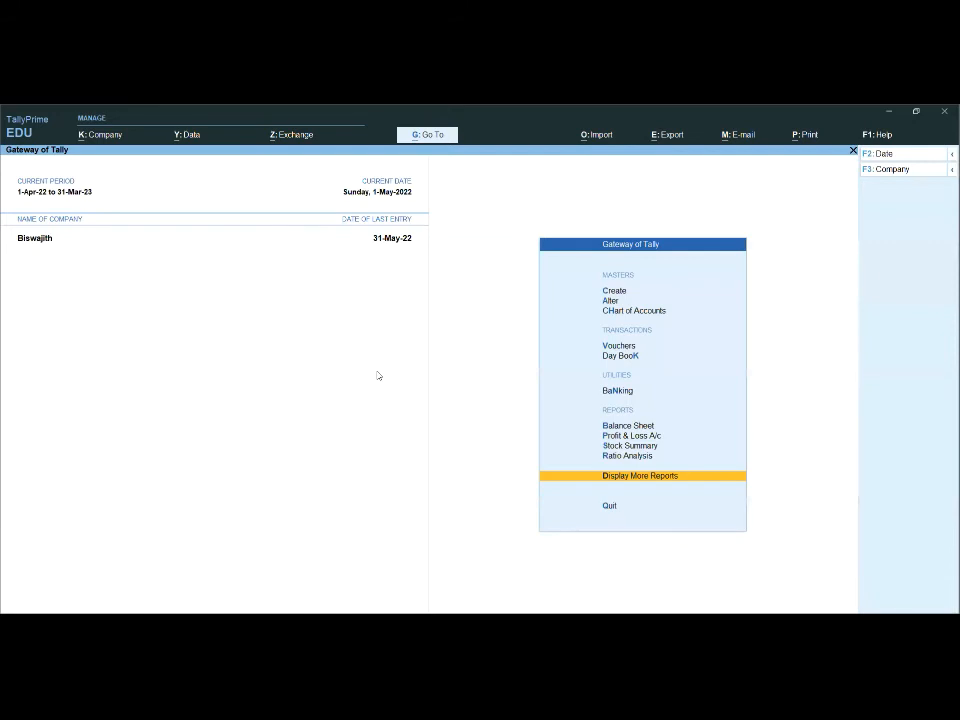
- Look through the summary books and registers available under Account Books and return to the Gateway of Tally
key("Return")
key("Down")
key("Down")
key("Up")
key("Down")
key("Down")
key("Down")
key("Return")
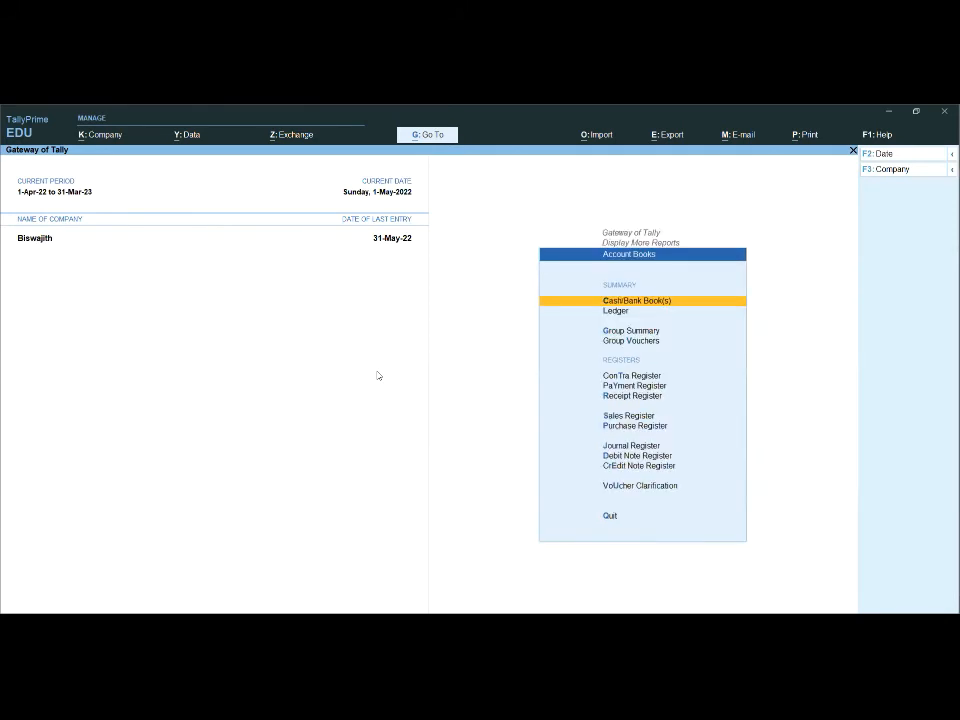
key("Down")
key("Down")
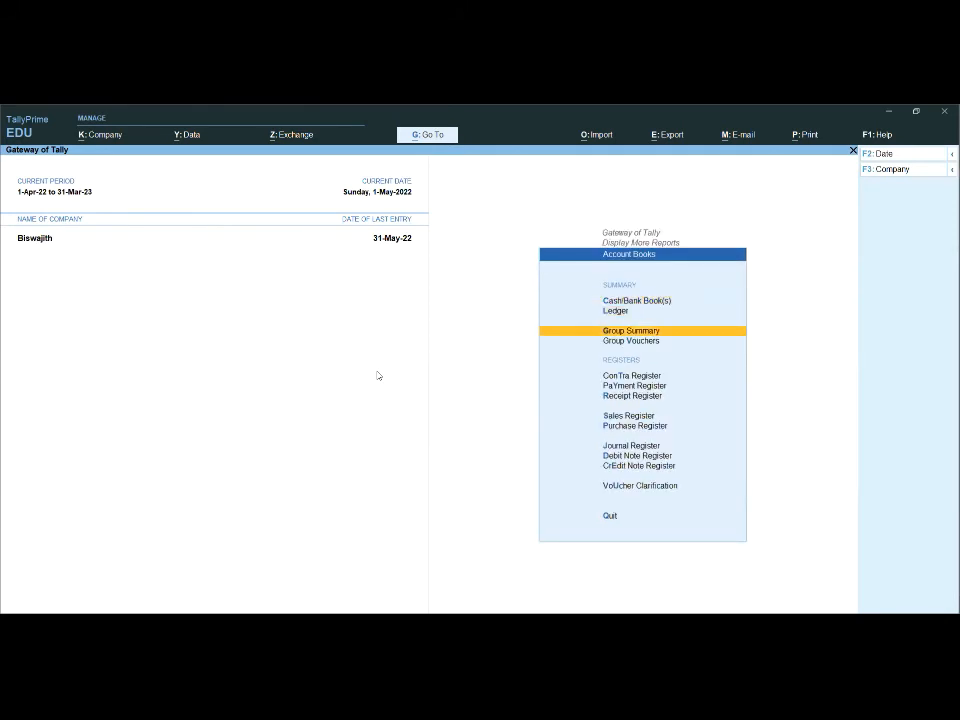
key("Down")
key("Down")
key("Down")
key("Down")
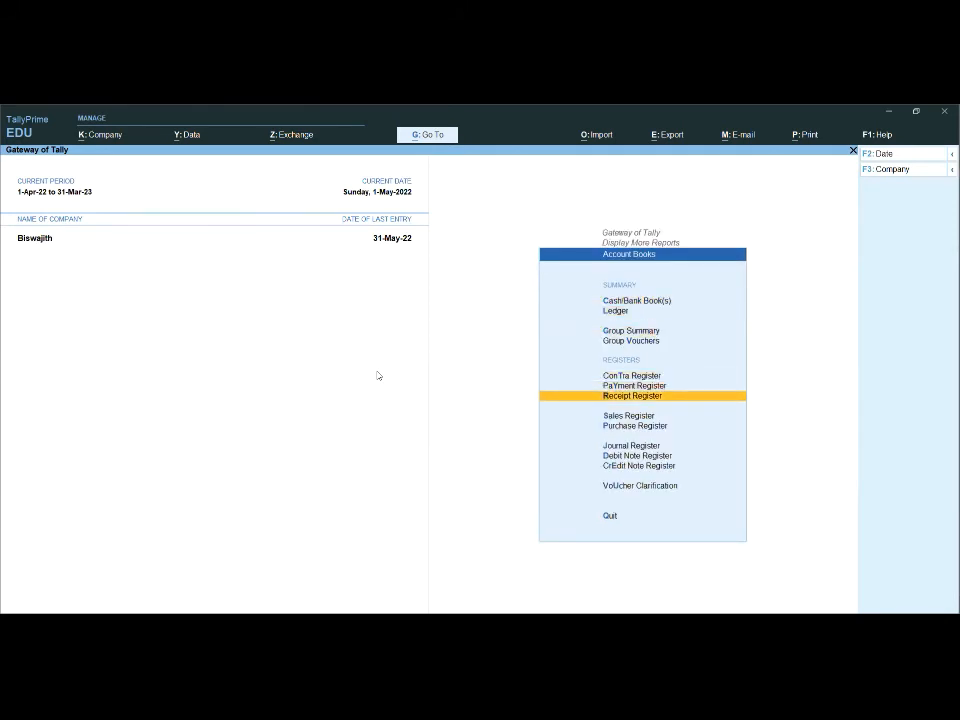
key("Escape")
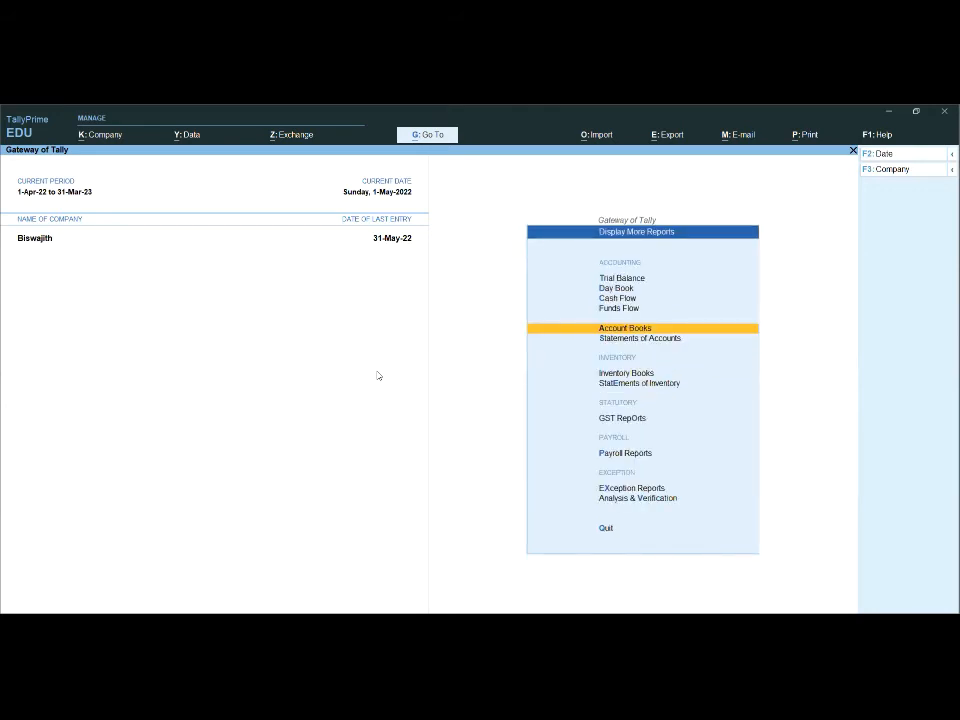
key("Escape")
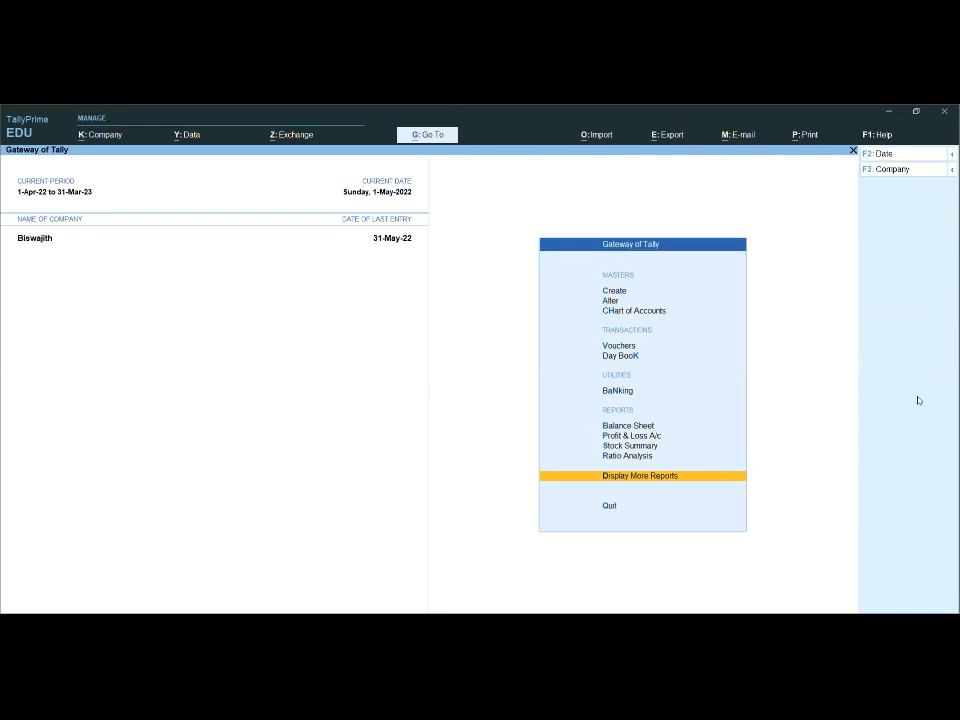
left_click(664, 481)
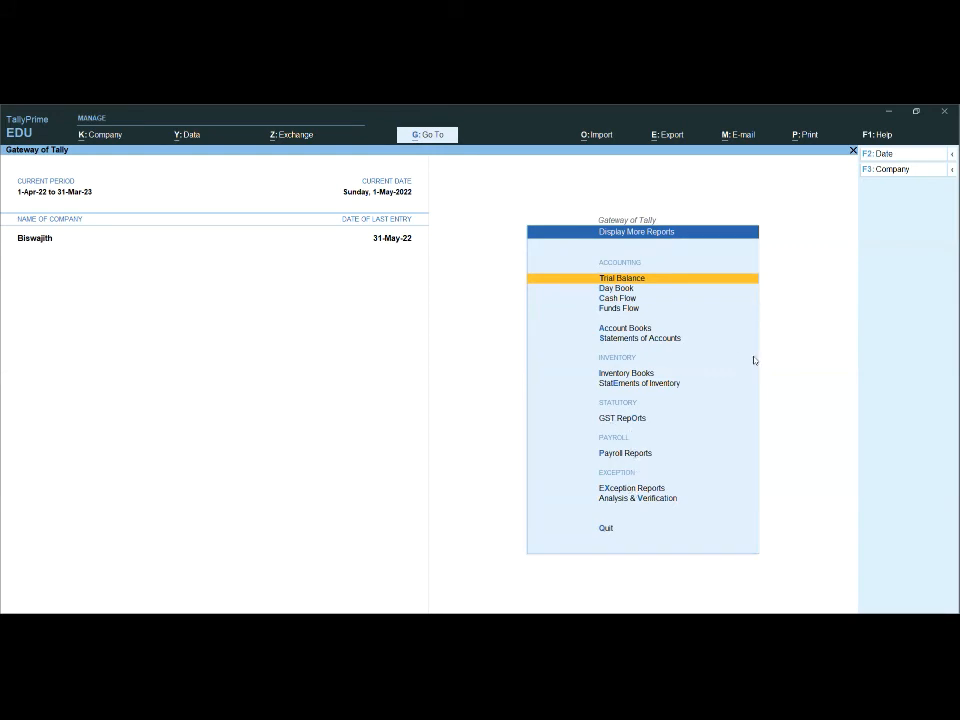
key("Escape")
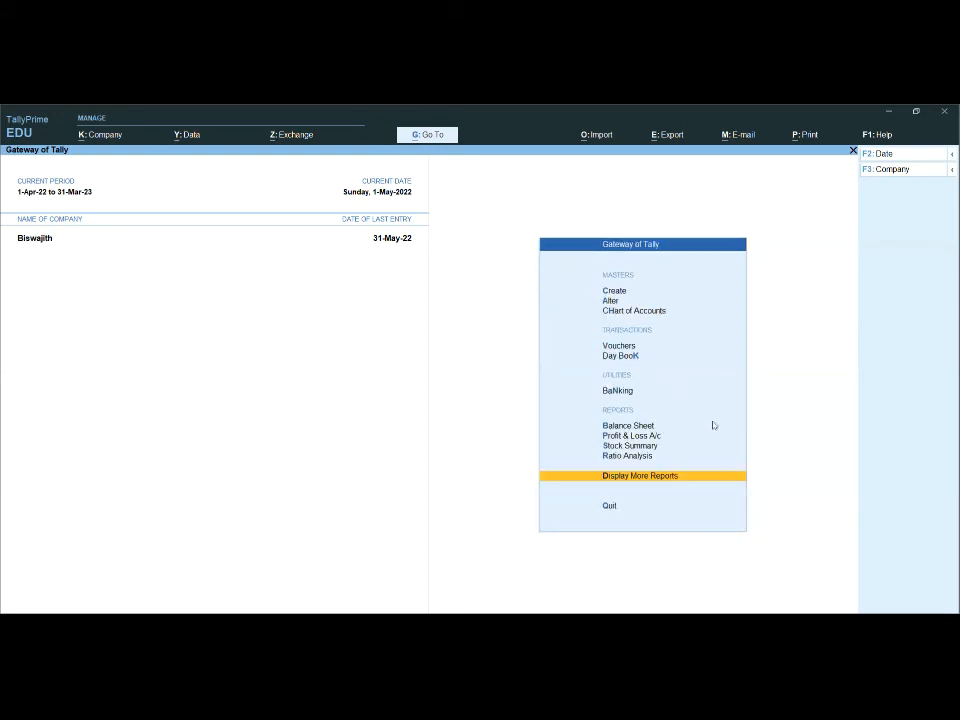
- Open the GSTR-1 report from the GST reports
left_click(664, 478)
left_click(640, 420)
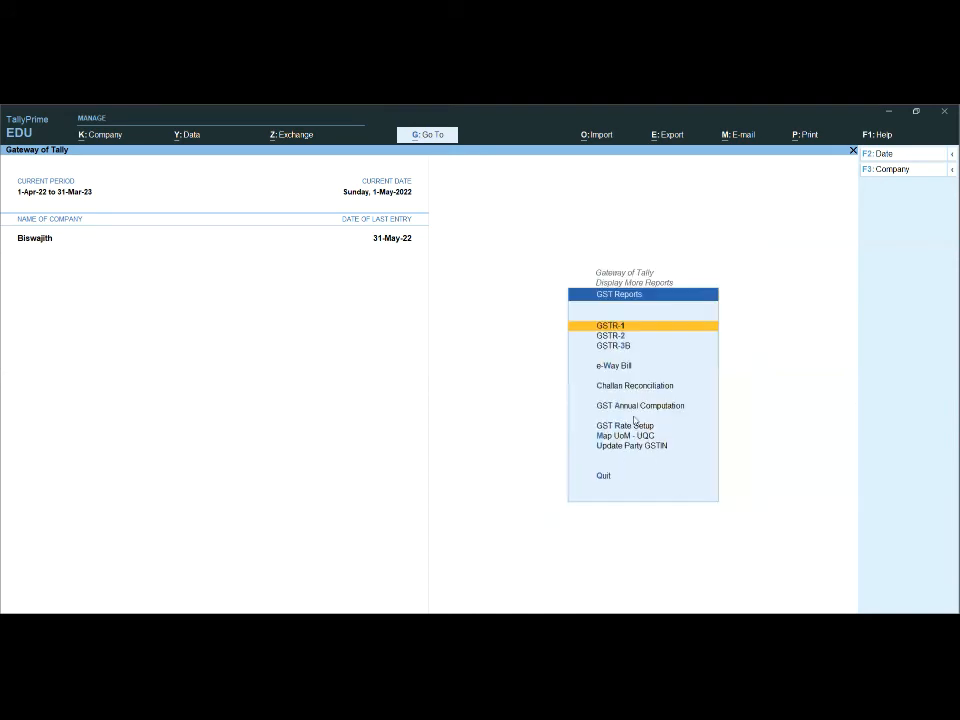
left_click(632, 330)
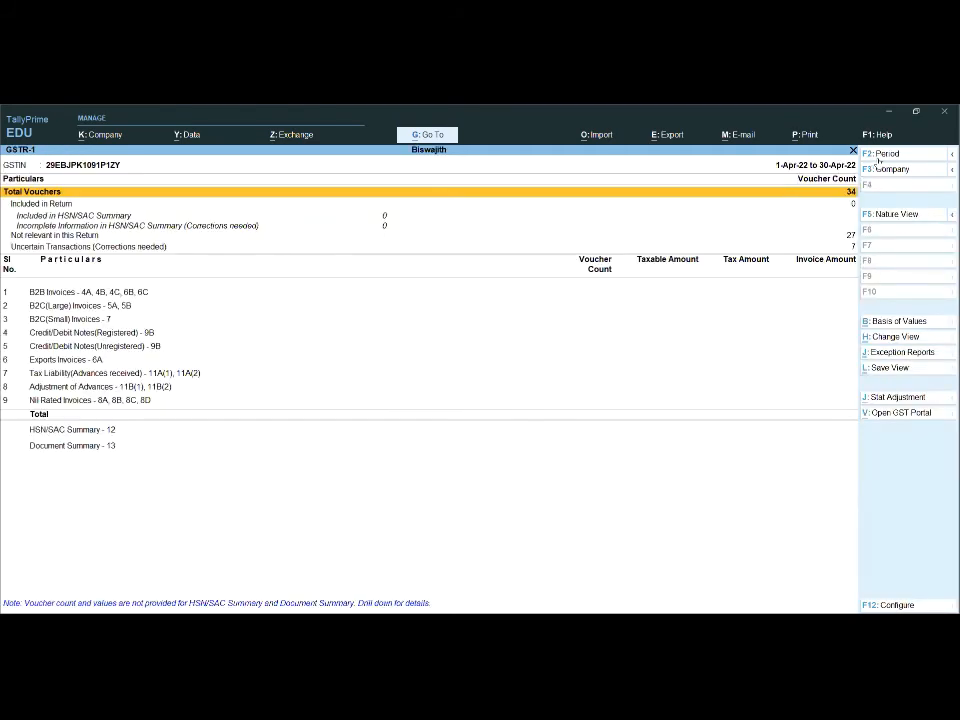
- Set the GSTR-1 report period from 1-5-2022 to 31-5-2022
key("F2")
type("1-5-2022")
key("Return")
type("31-")
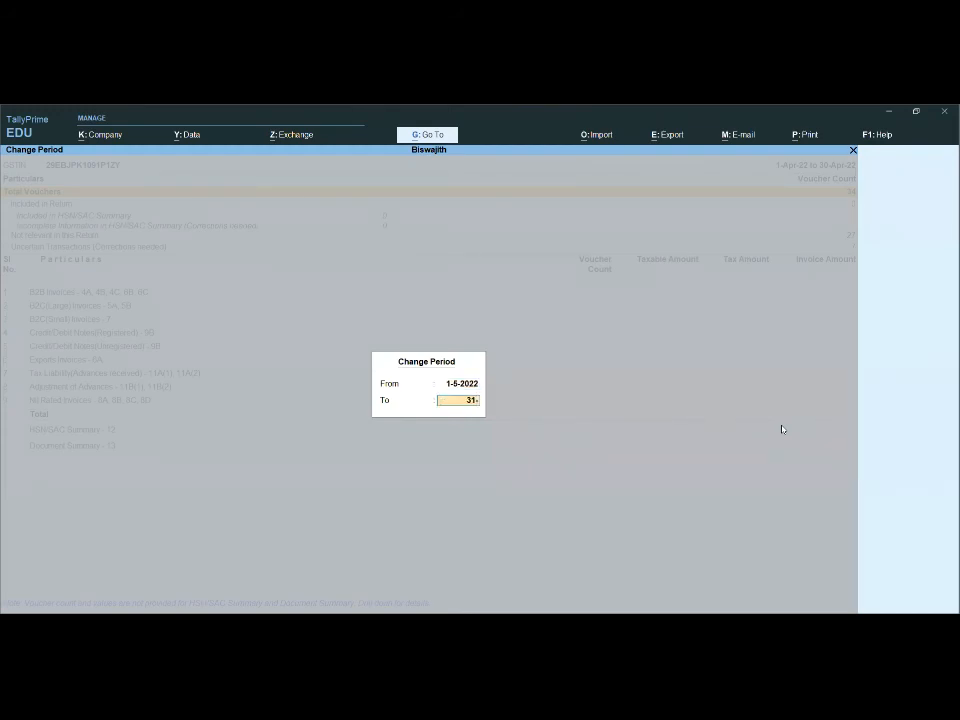
type("5-200")
key("BackSpace")
type("22")
key("Return")
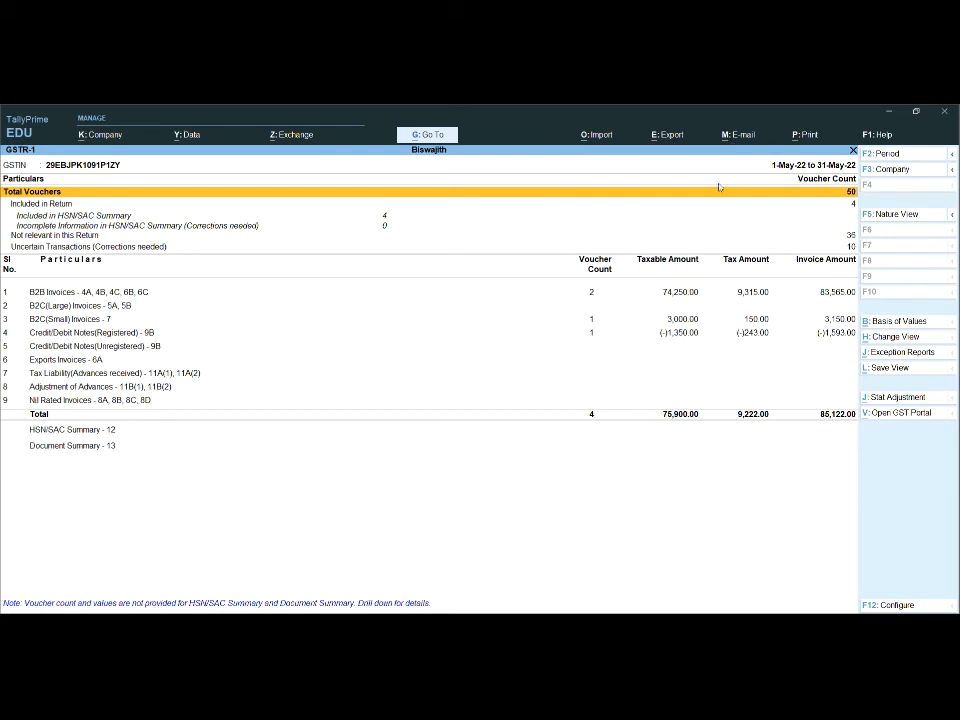
- Export the GSTR-1 e-return as Excel (Spreadsheet) to C:\Program Files\TallyPrime, including the HSN/SAC summary but not the document summary
left_click(670, 134)
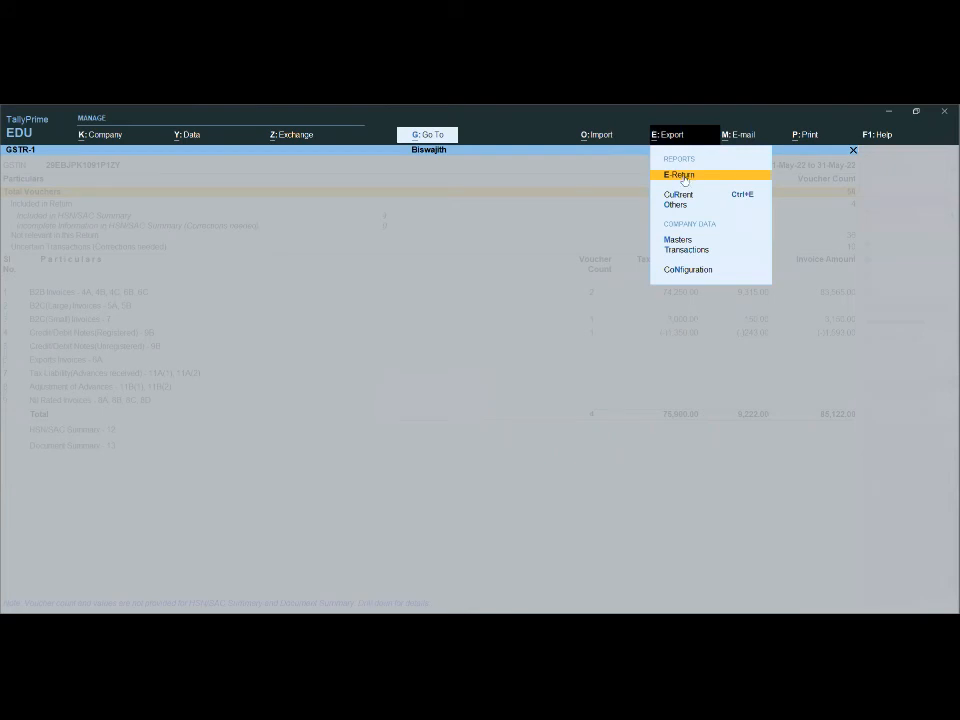
left_click(684, 176)
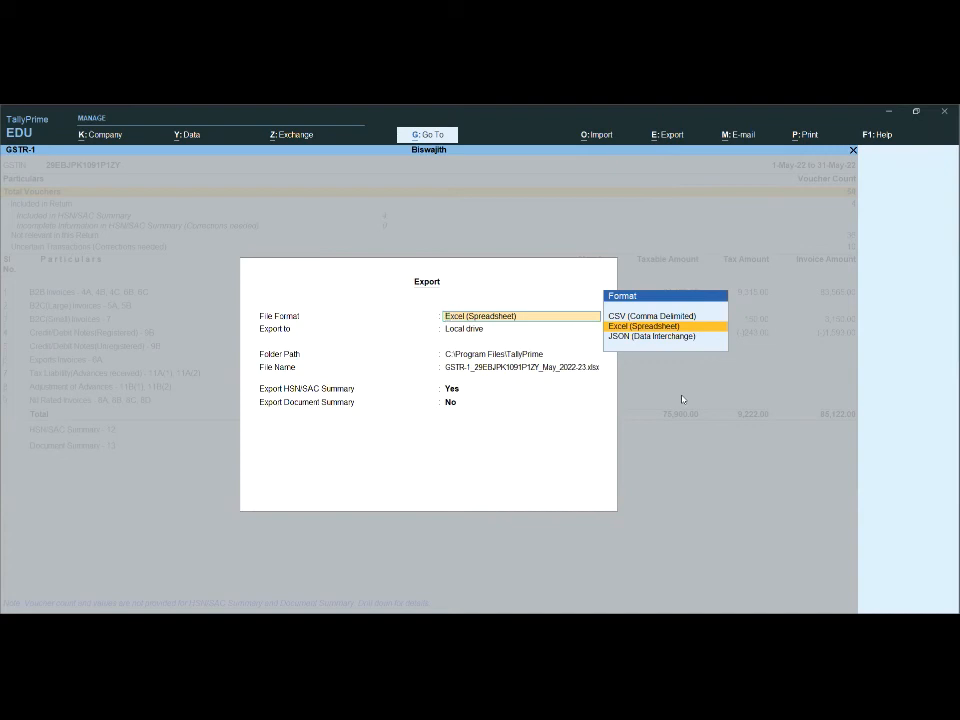
key("Return")
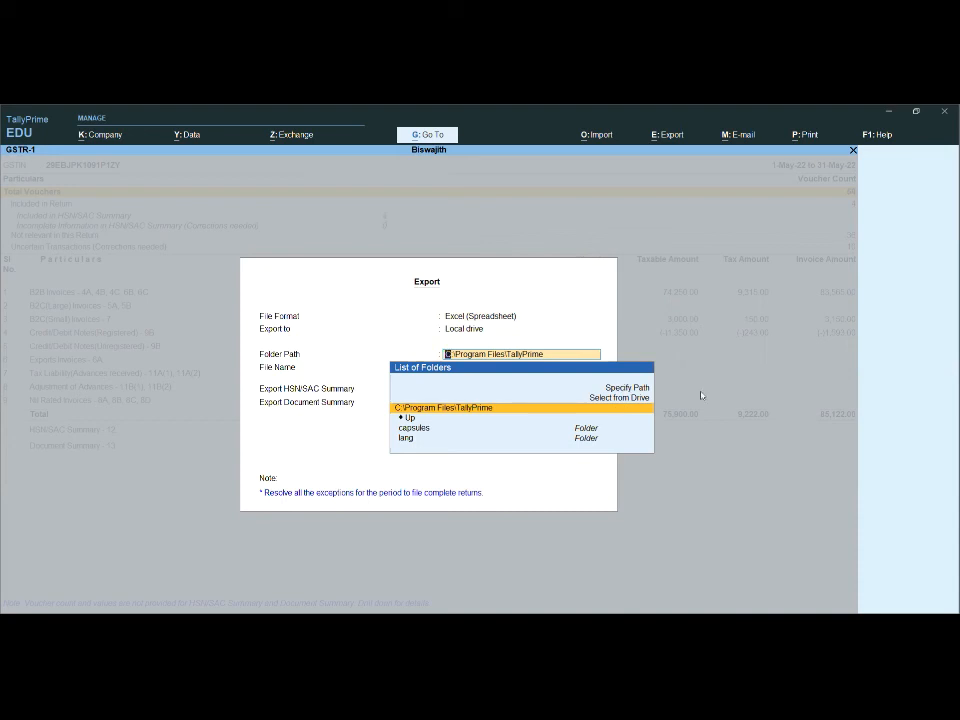
key("Return")
key("Return")
key("Return")
key("Return")
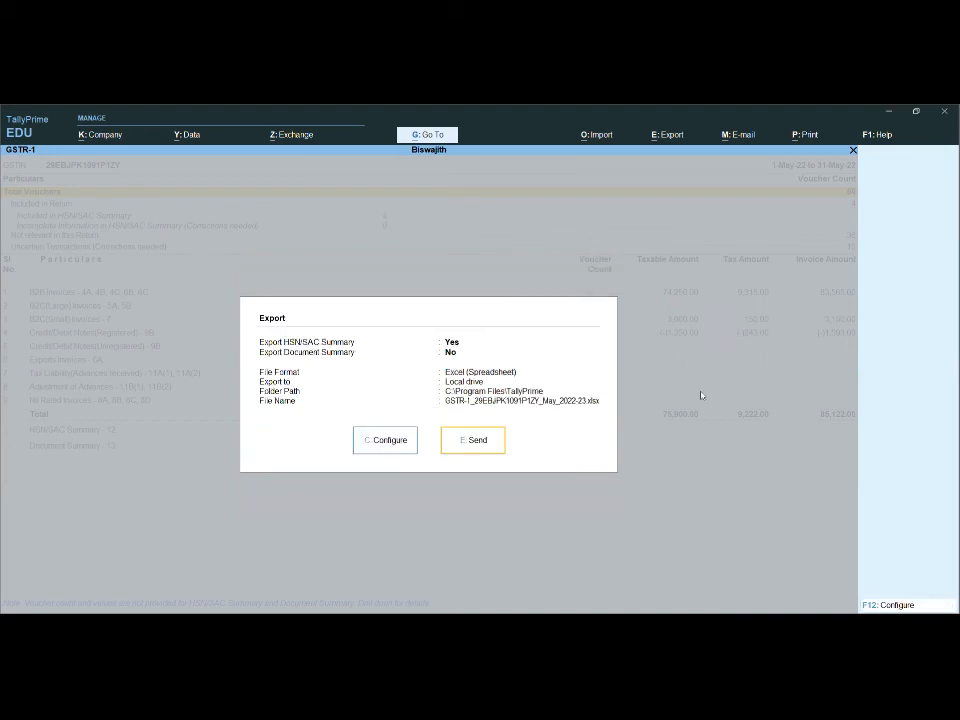
left_click(474, 440)
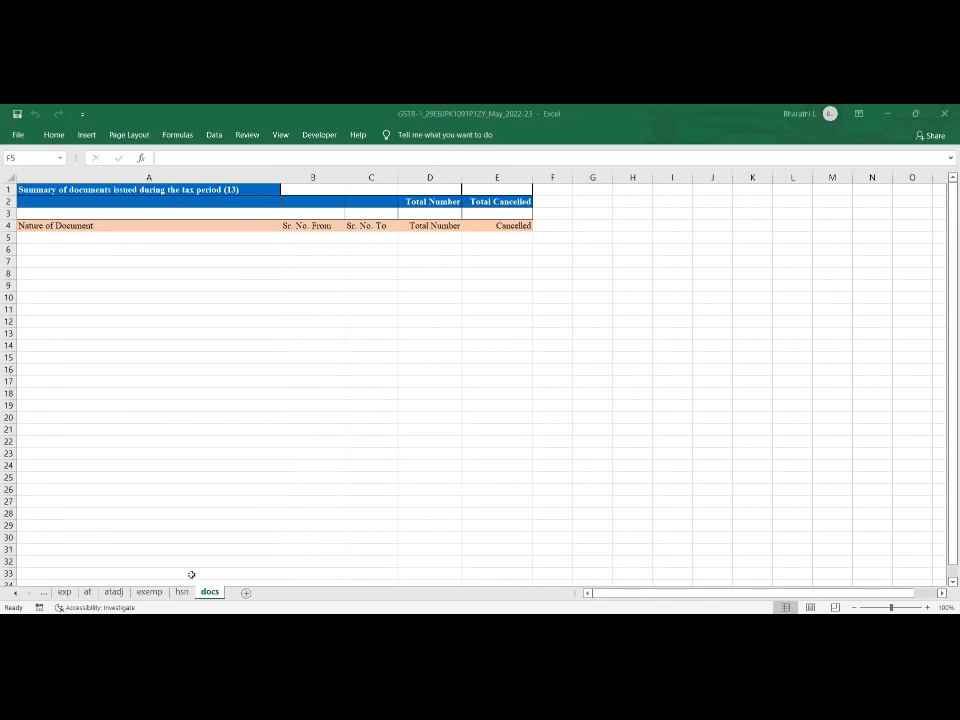
- Examine the Help Instruction sheet and the b2b invoice summary in the exported GSTR-1 Excel workbook
left_click(15, 593)
left_click(15, 593)
left_click(15, 593)
left_click(15, 593)
left_click(15, 593)
left_click(15, 593)
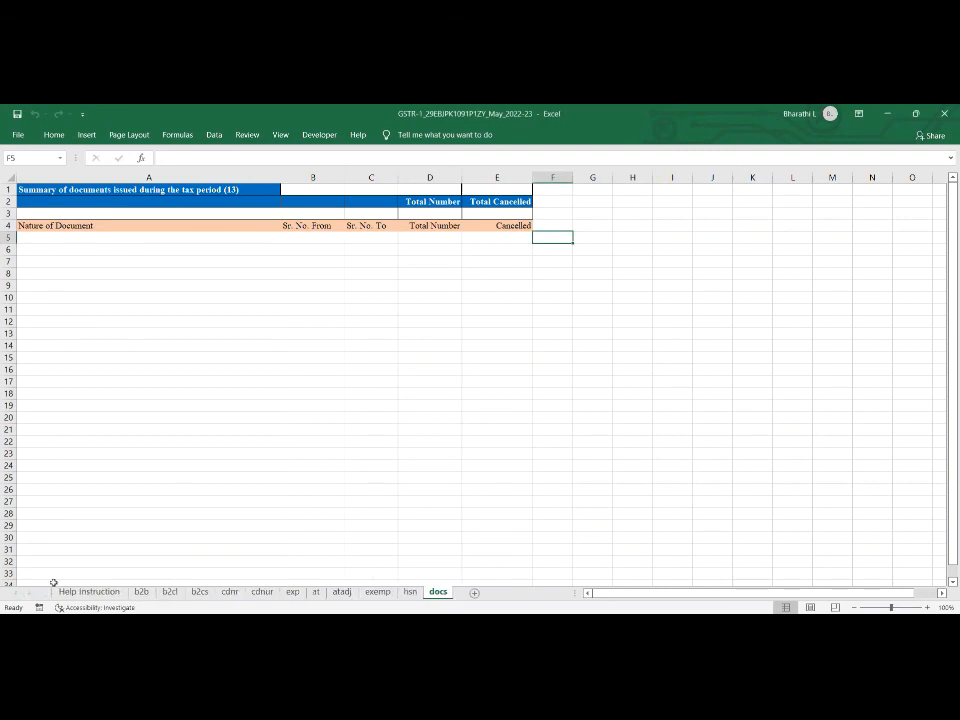
left_click(87, 593)
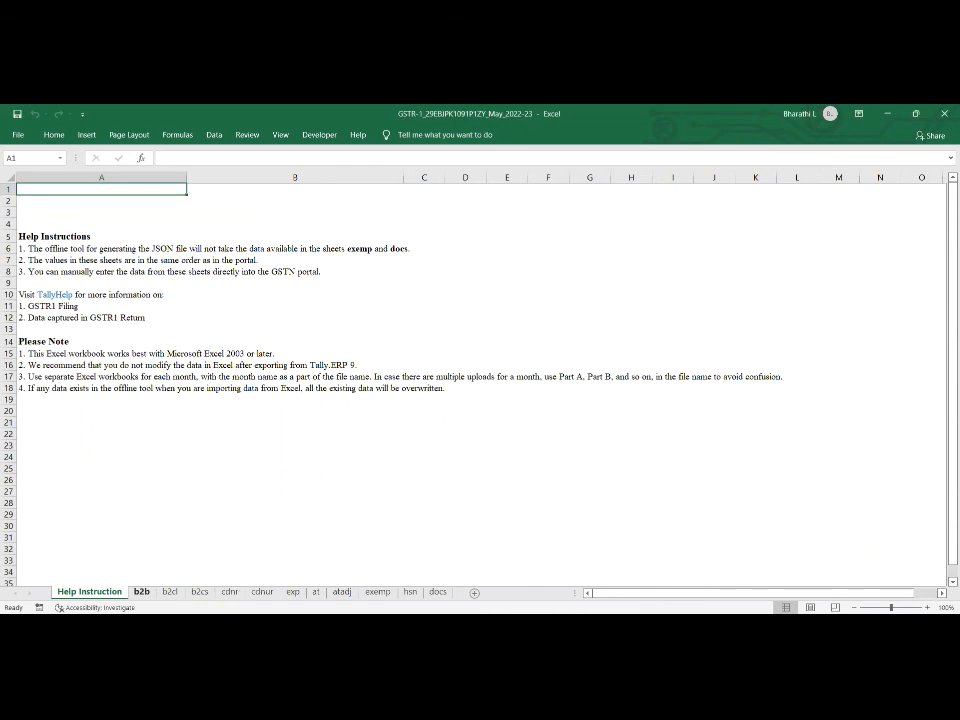
left_click(141, 592)
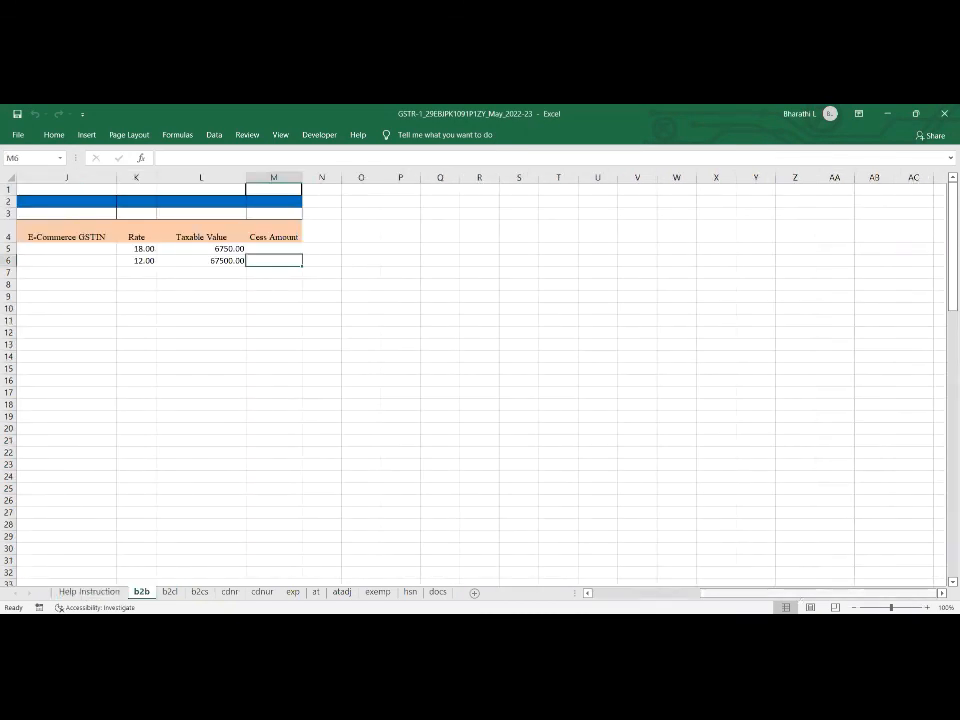
left_click_drag(893, 593, 785, 593)
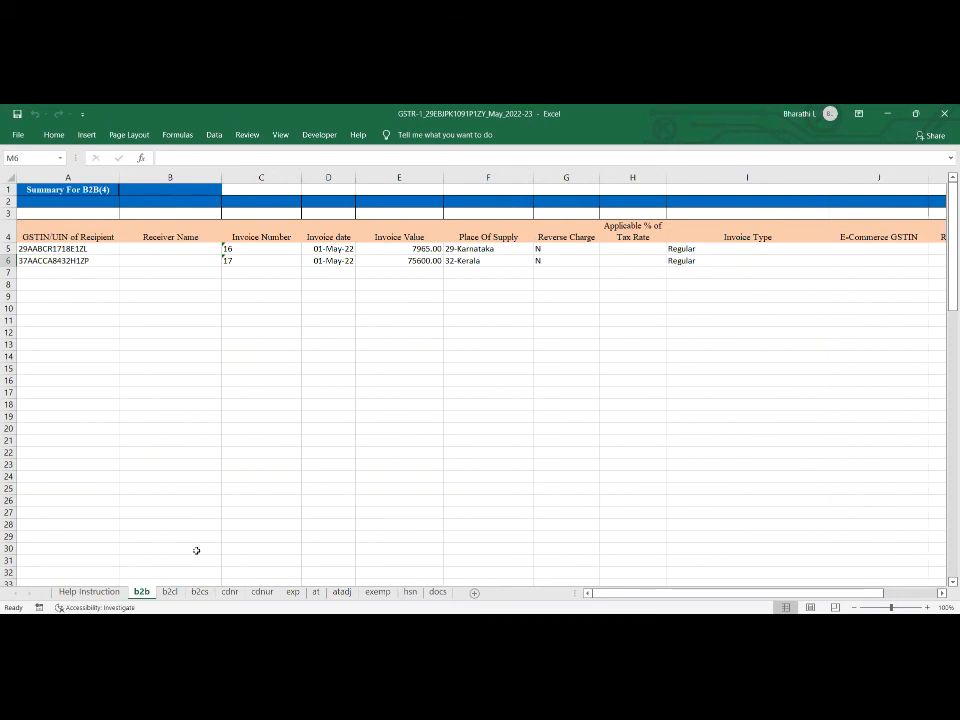
- Review the b2cl, b2cs, cdnr and cdnur sheets of the GSTR-1 workbook across their columns
left_click(170, 592)
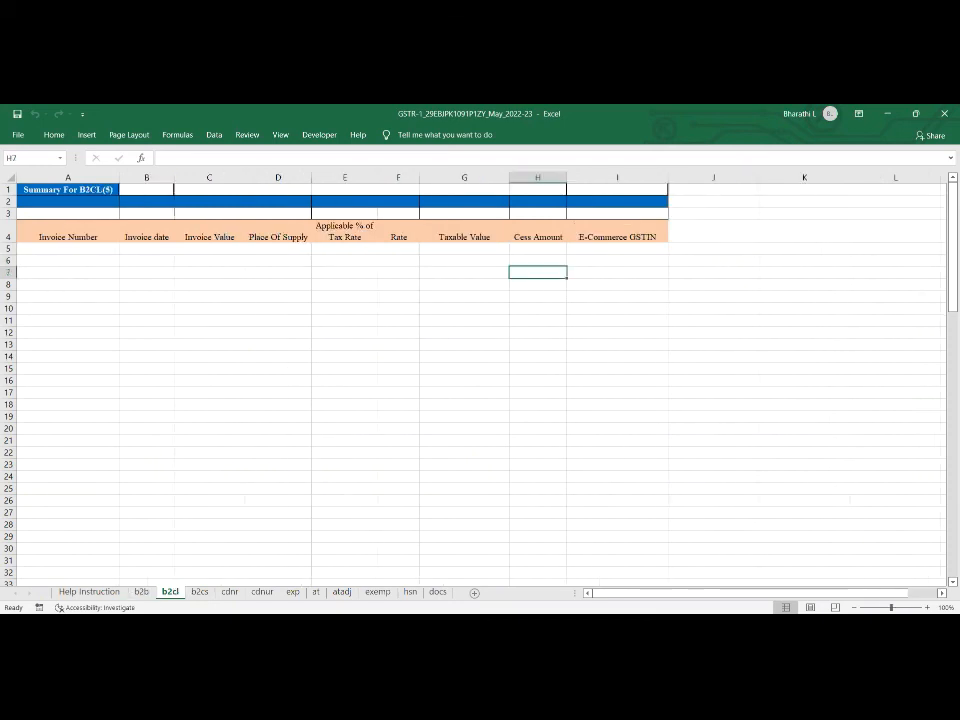
left_click(202, 592)
left_click_drag(782, 593, 722, 593)
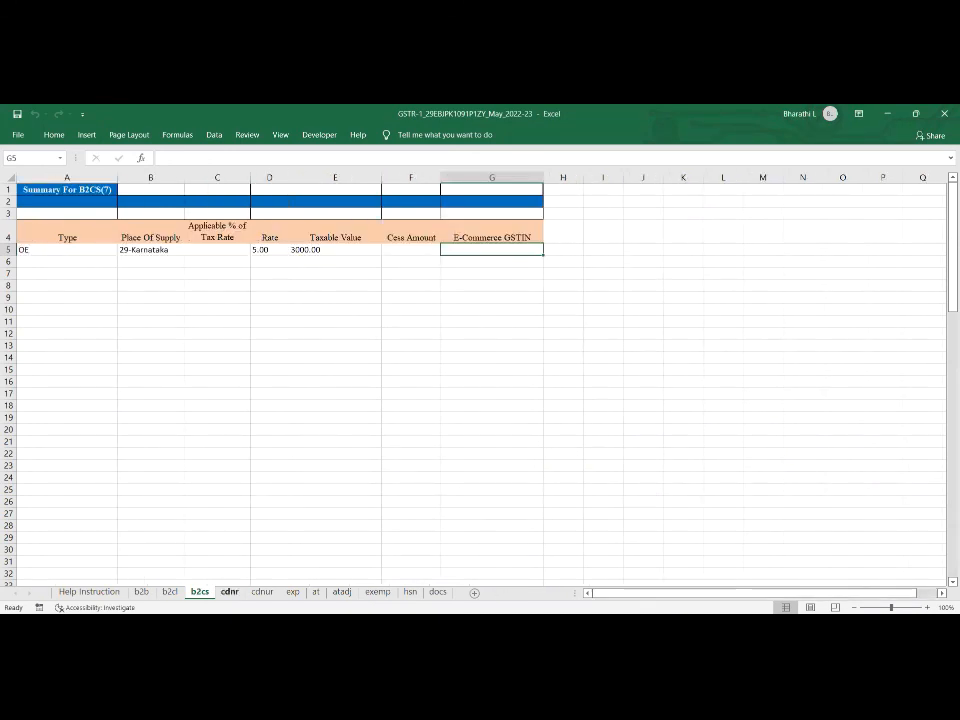
left_click(229, 592)
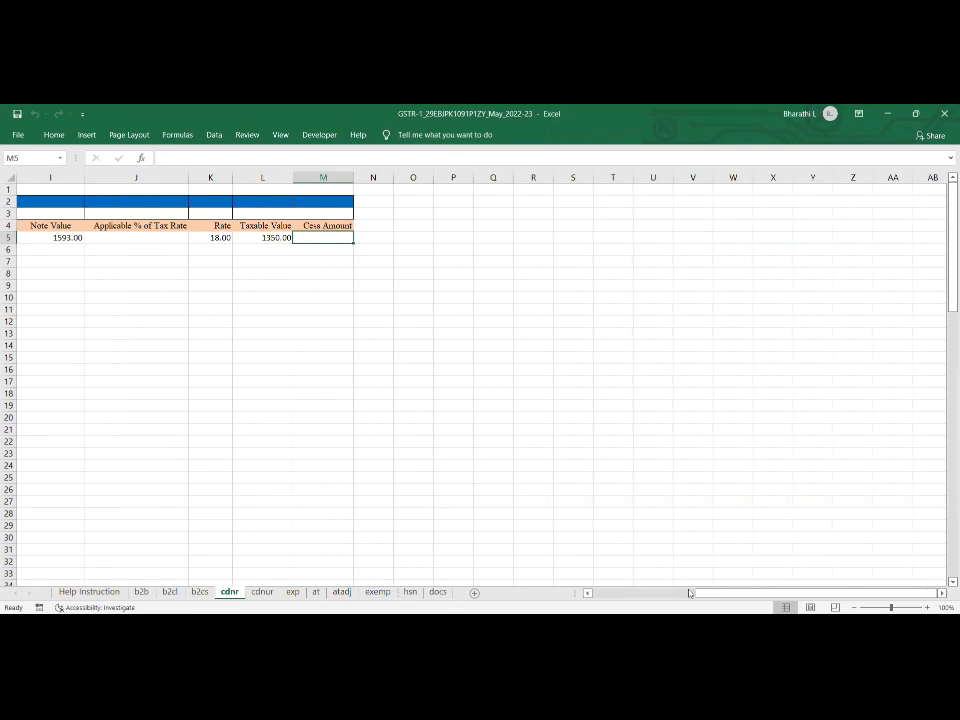
left_click_drag(703, 594, 422, 572)
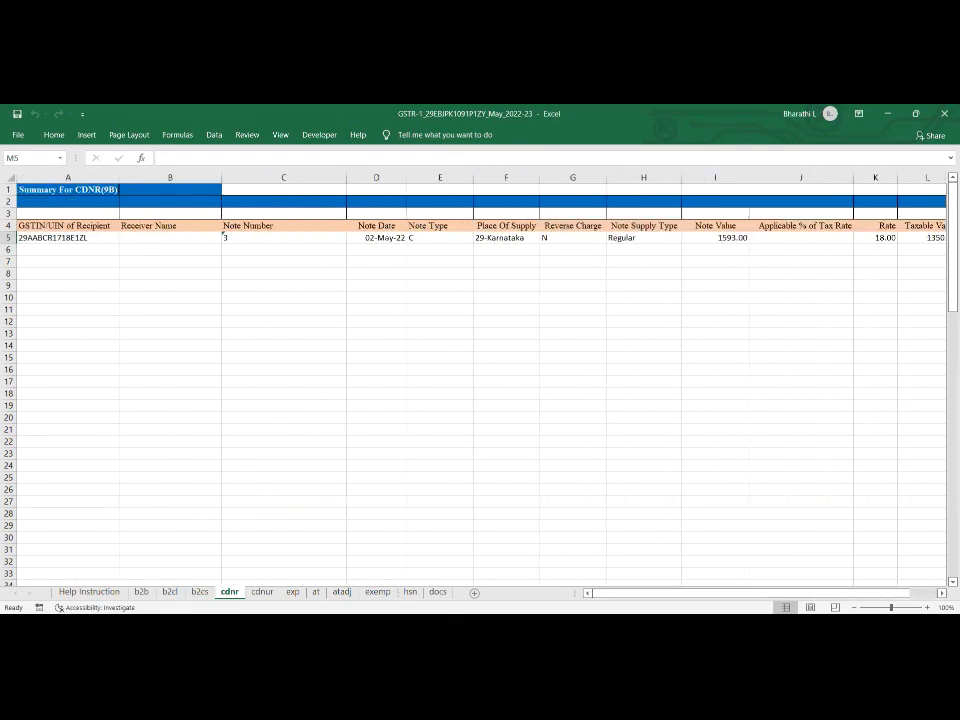
left_click(262, 592)
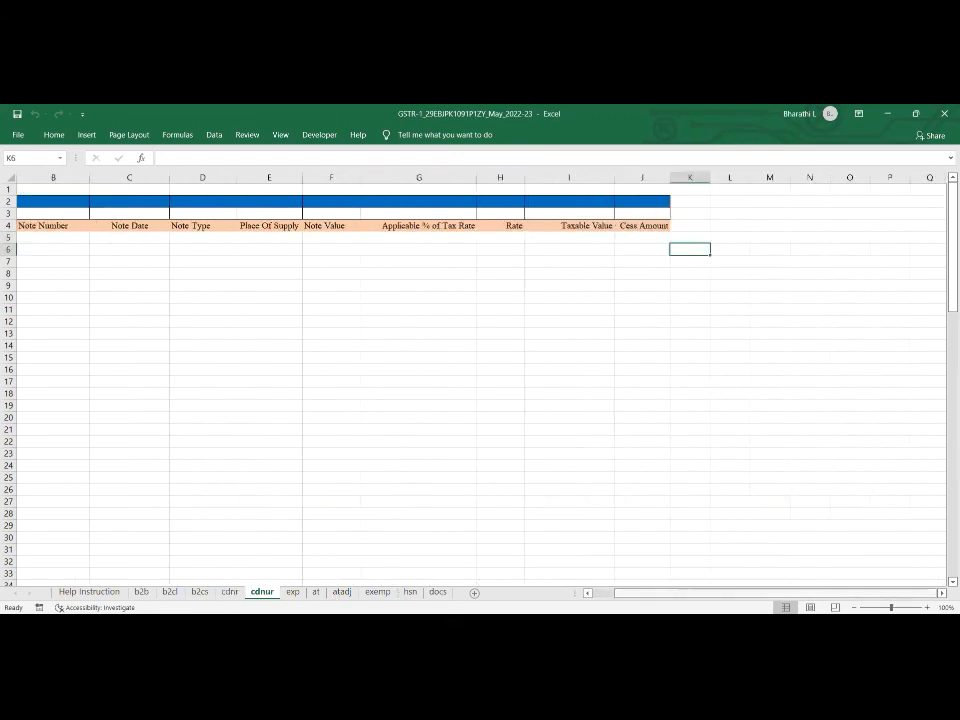
left_click_drag(662, 594, 630, 594)
- Review the exp, at, atadj, exemp, hsn and docs sheets, ending on the full HSN summary
left_click(292, 592)
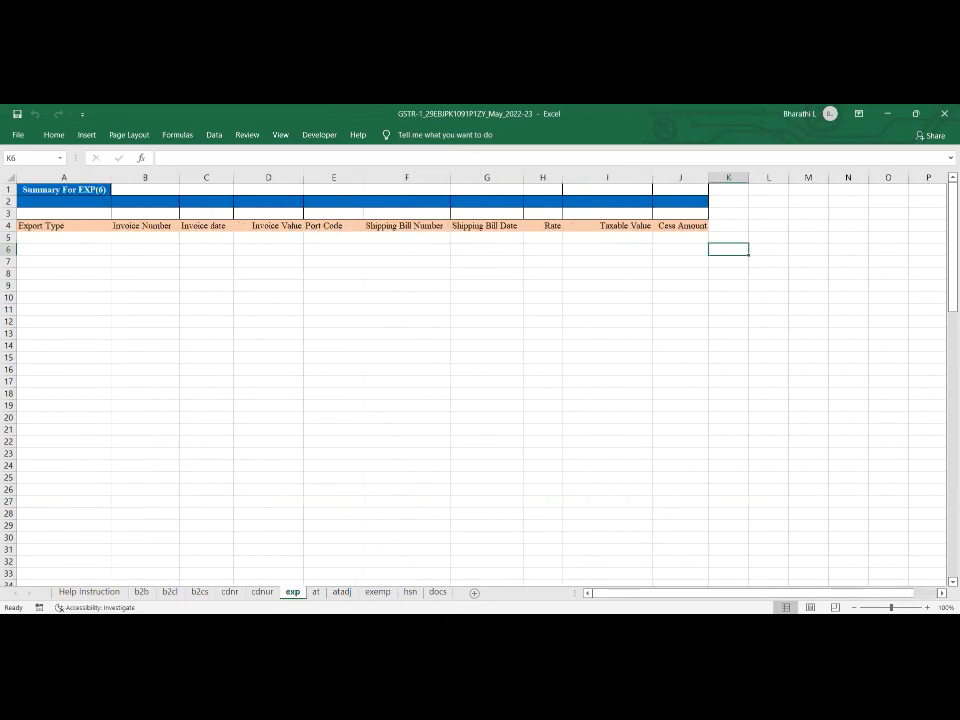
left_click(316, 592)
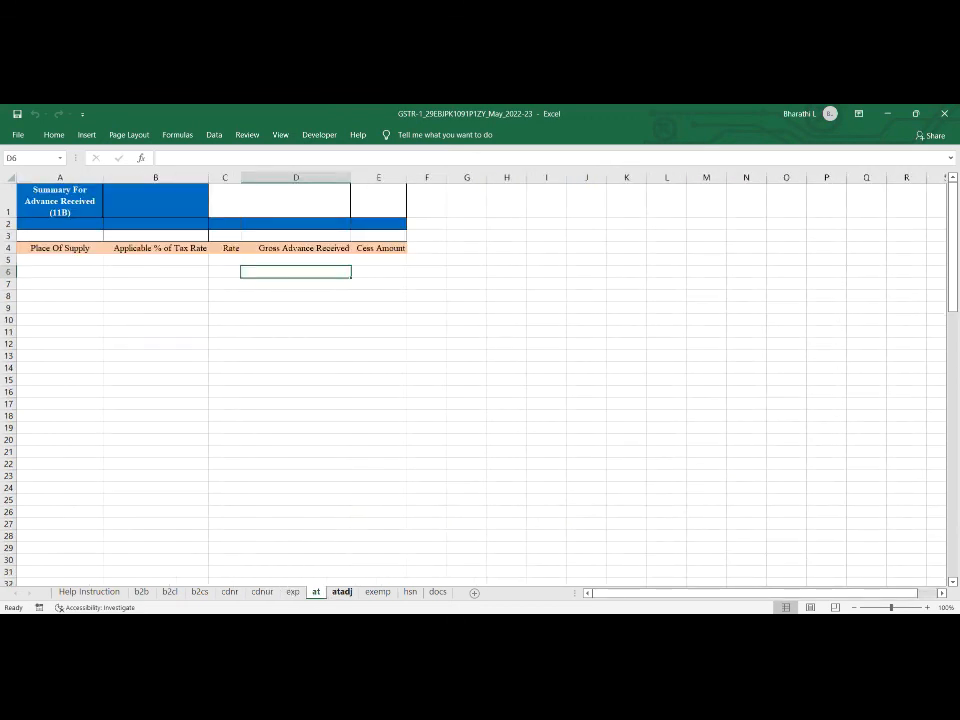
left_click(342, 592)
left_click(377, 592)
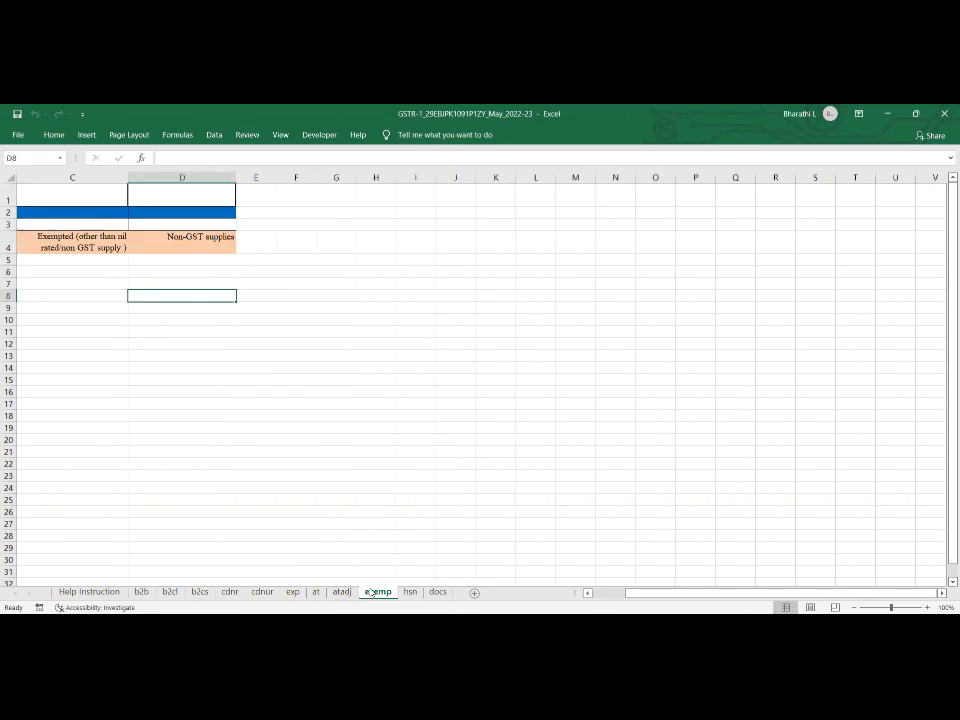
left_click(410, 592)
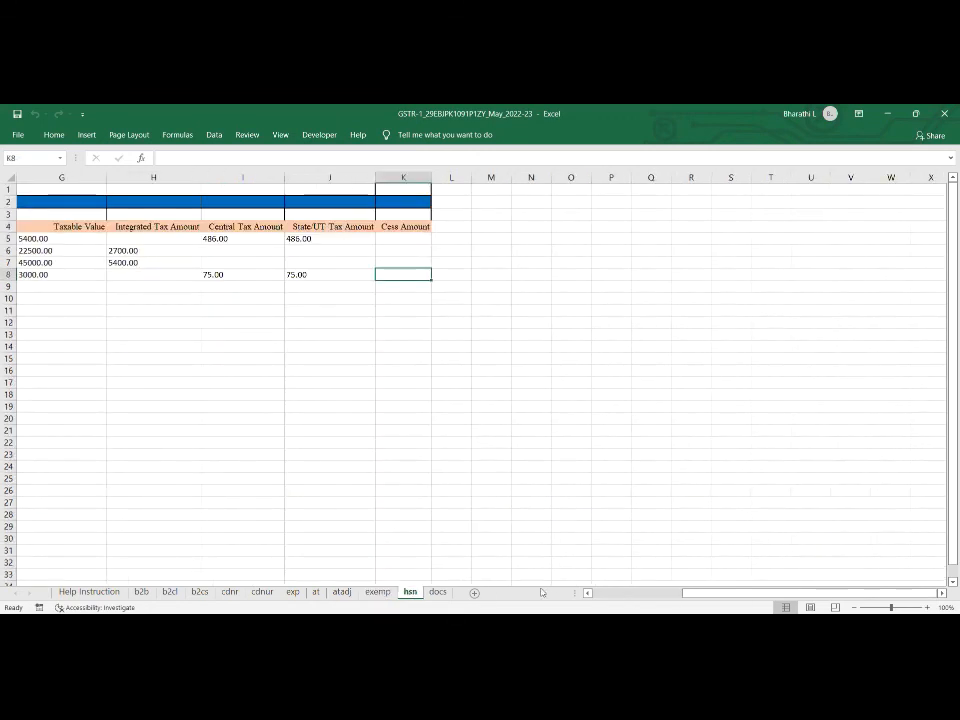
left_click_drag(694, 593, 590, 591)
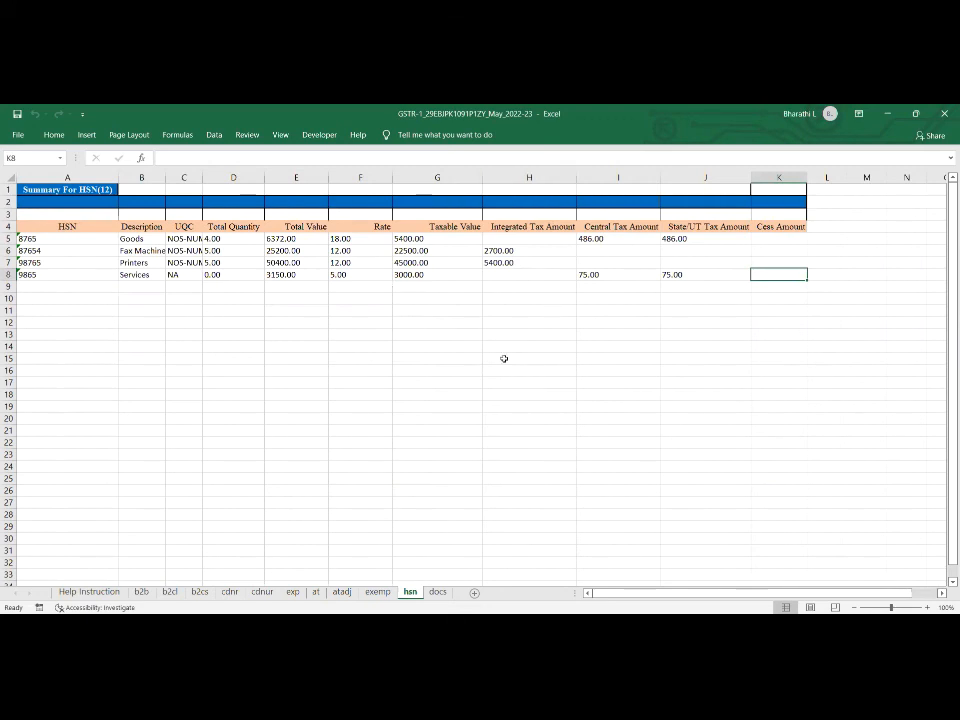
left_click(438, 592)
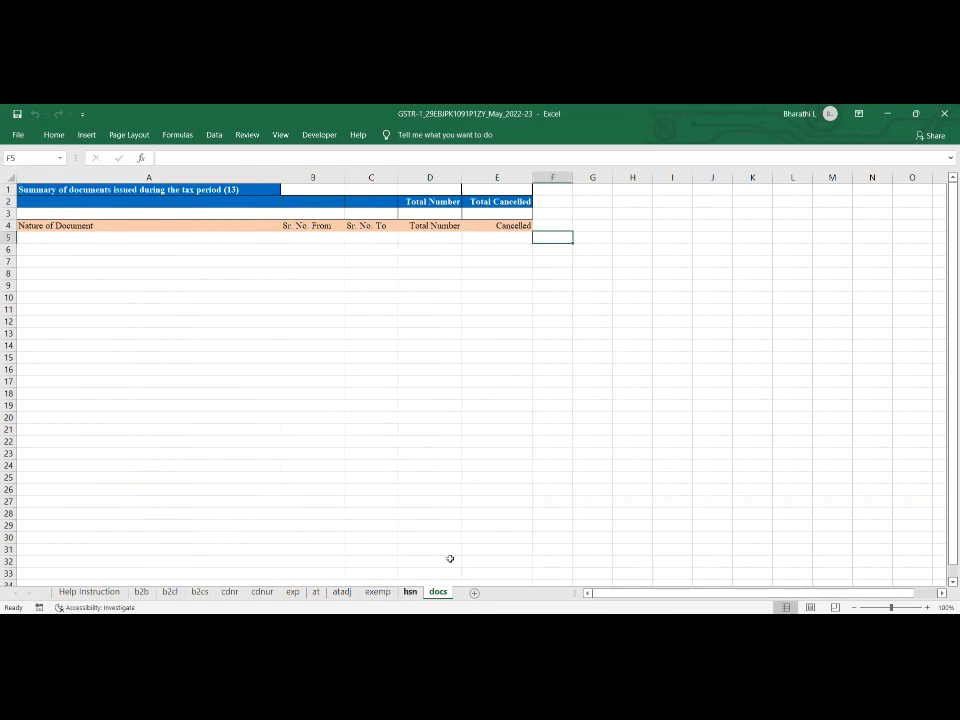
left_click(410, 592)
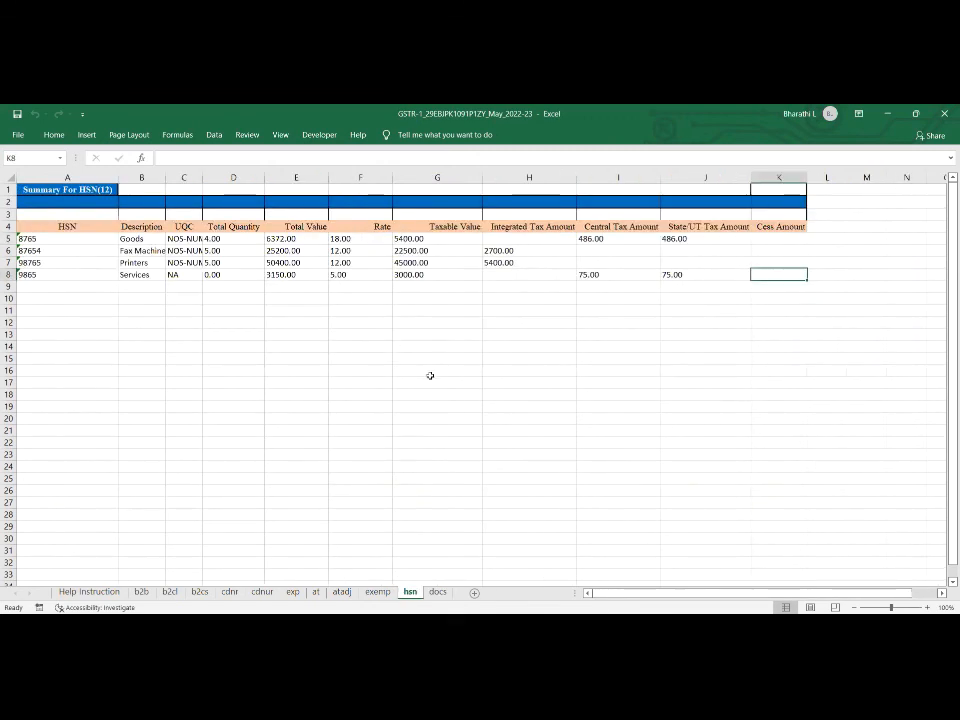